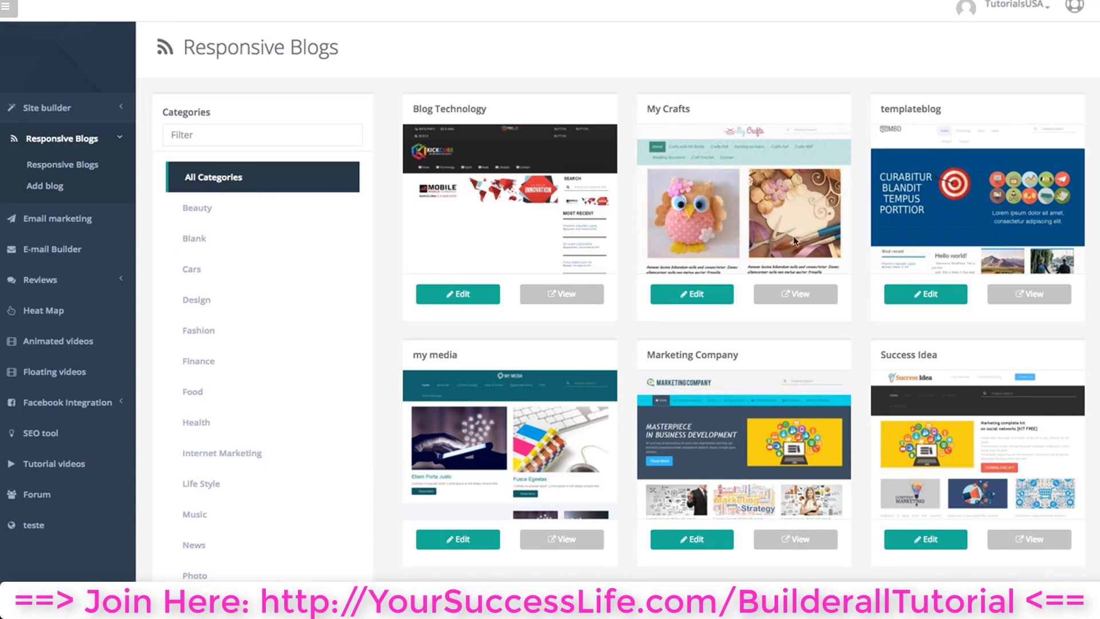
Start a blog from the templateblog template and set its URL to popuptest.
{"action": "left_click", "coordinate": [929, 295]}
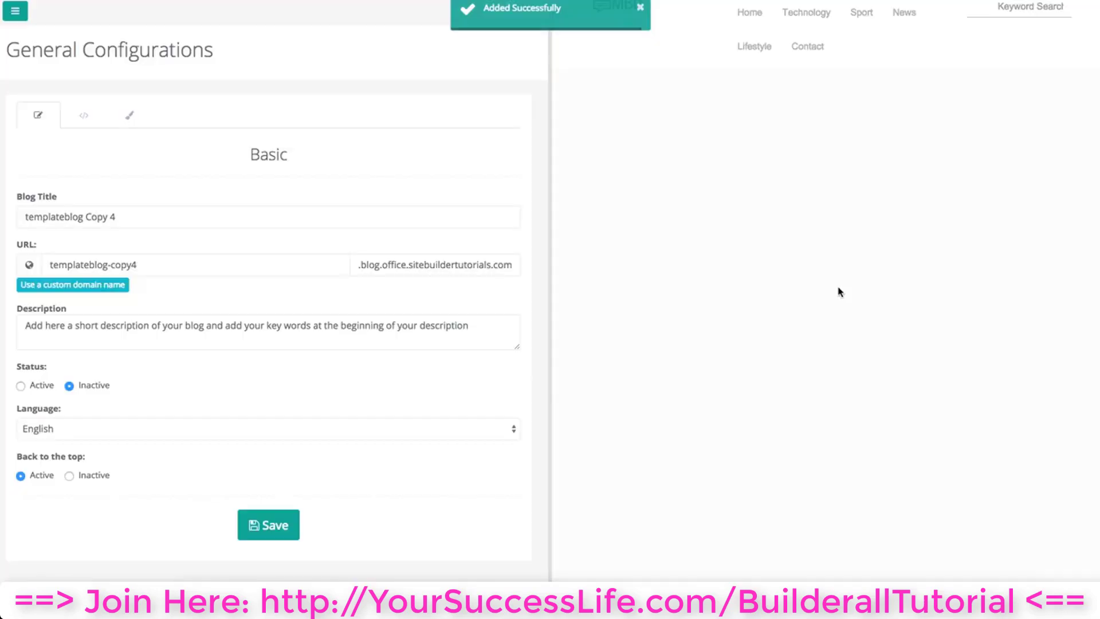
{"action": "triple_click", "coordinate": [184, 269]}
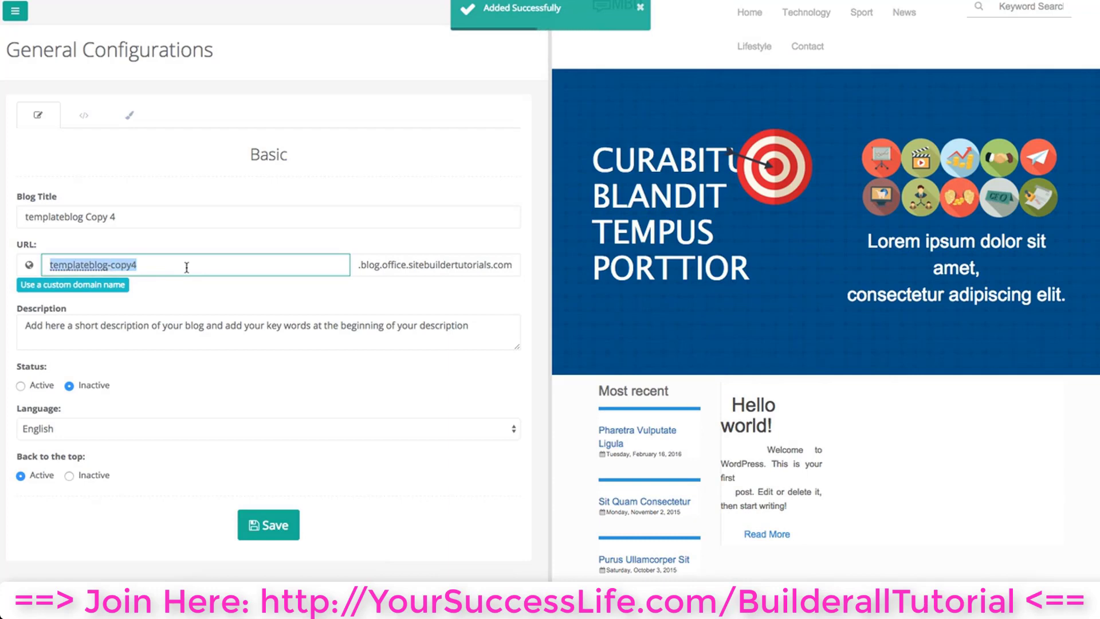
{"action": "type", "text": "pop"}
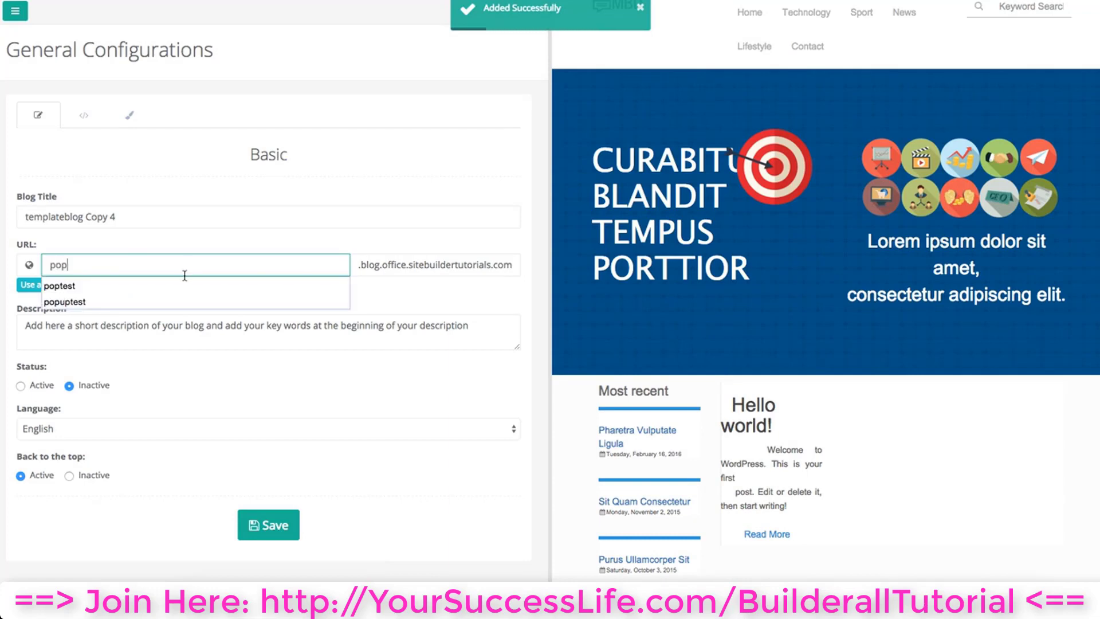
{"action": "left_click", "coordinate": [112, 302]}
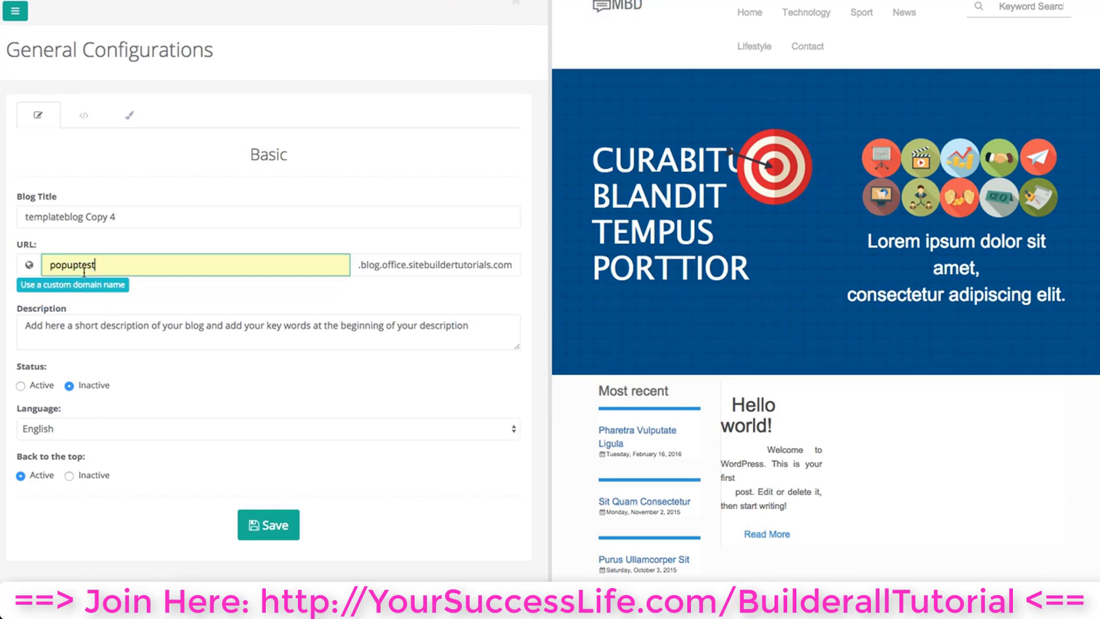
Set the blog's status to Active and save the general configurations.
{"action": "left_click", "coordinate": [38, 389]}
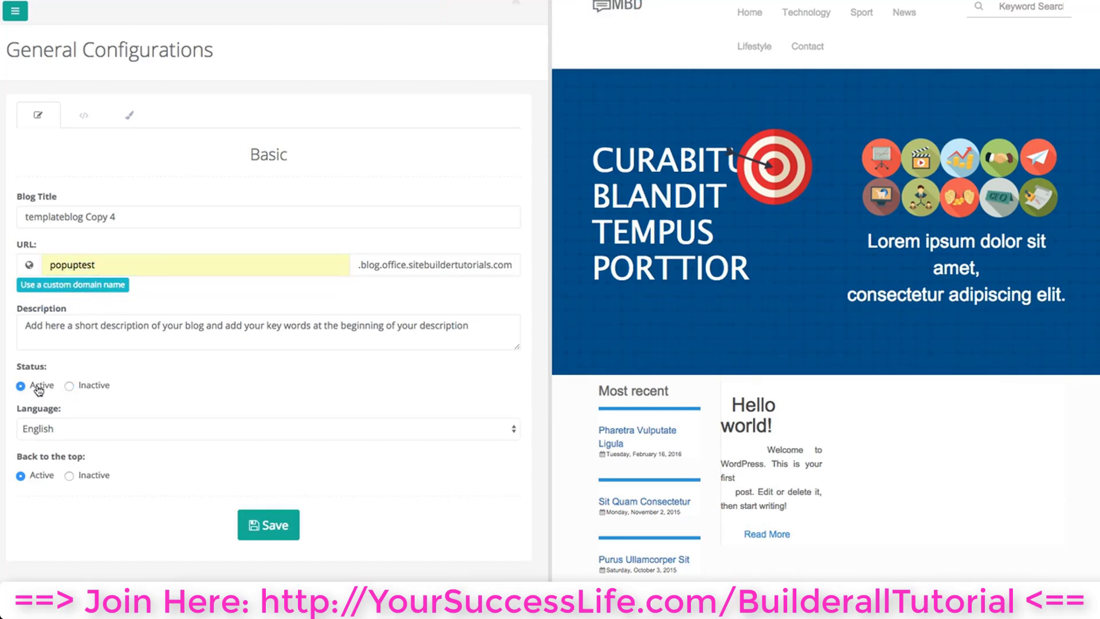
{"action": "scroll", "coordinate": [287, 410], "scroll_direction": "down", "scroll_amount": 1}
{"action": "left_click", "coordinate": [275, 496]}
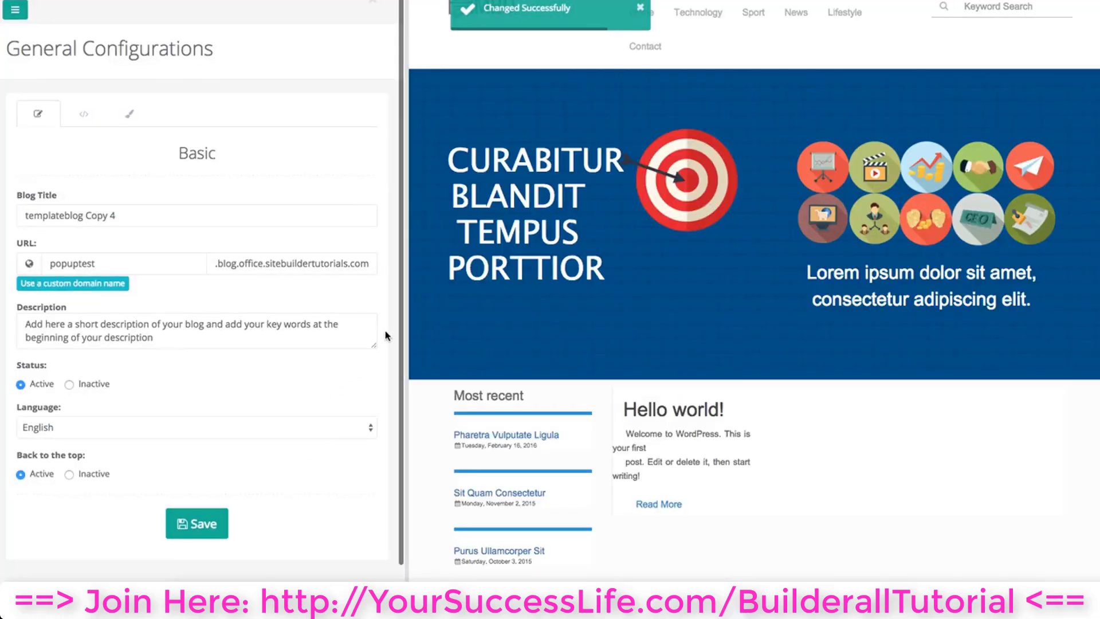
Create a new blog pop-up titled "Register" and save it.
{"action": "left_click_drag", "start_coordinate": [405, 329], "coordinate": [383, 331]}
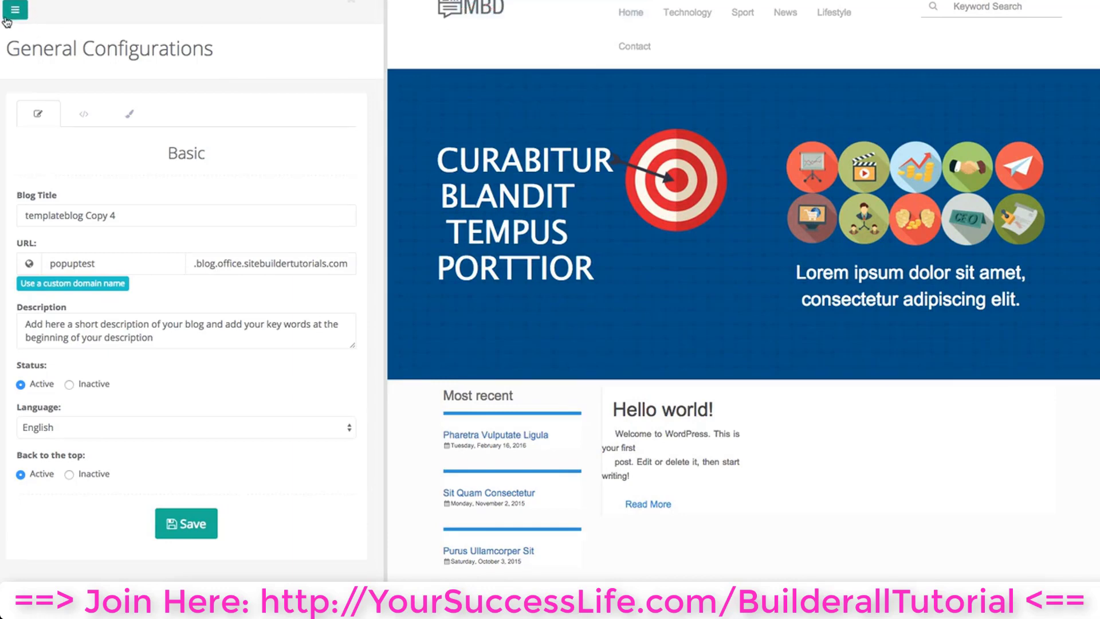
{"action": "left_click", "coordinate": [12, 13]}
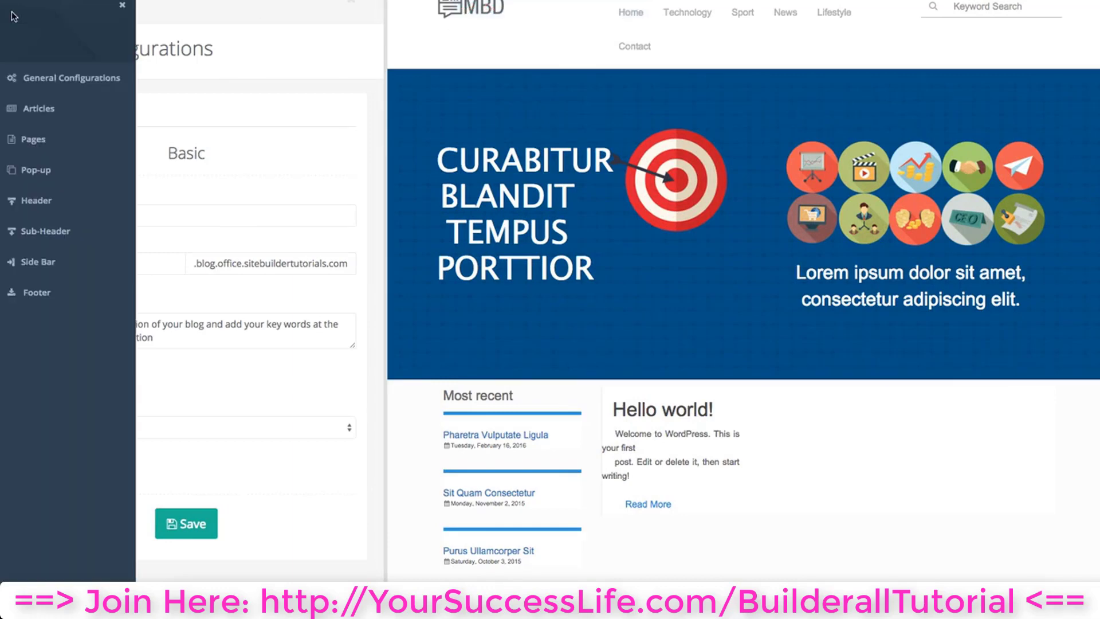
{"action": "left_click", "coordinate": [48, 174]}
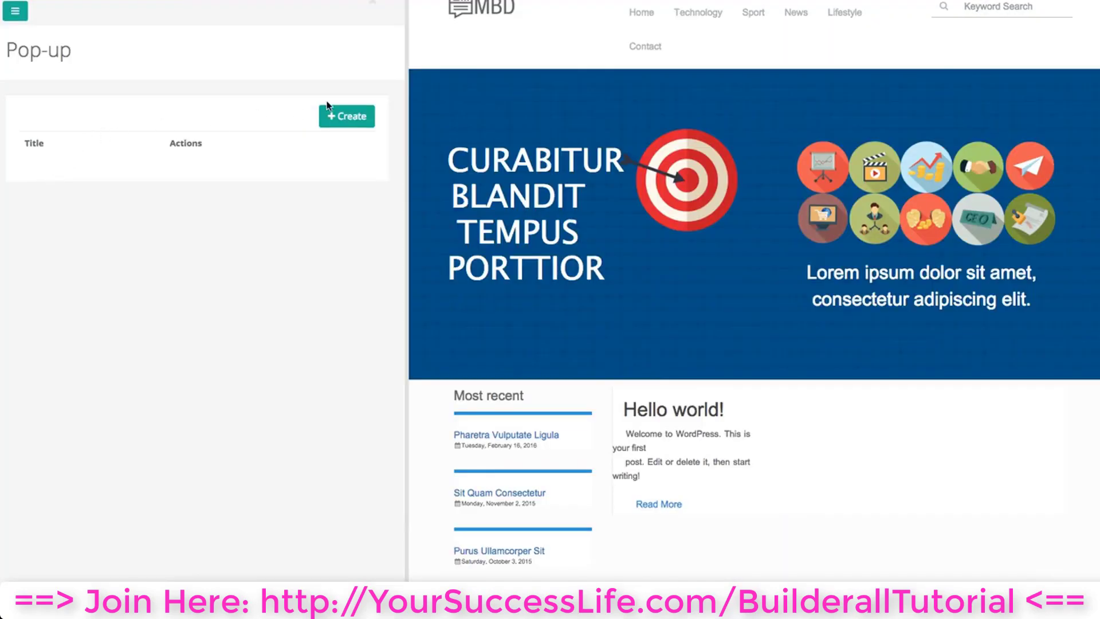
{"action": "left_click", "coordinate": [359, 128]}
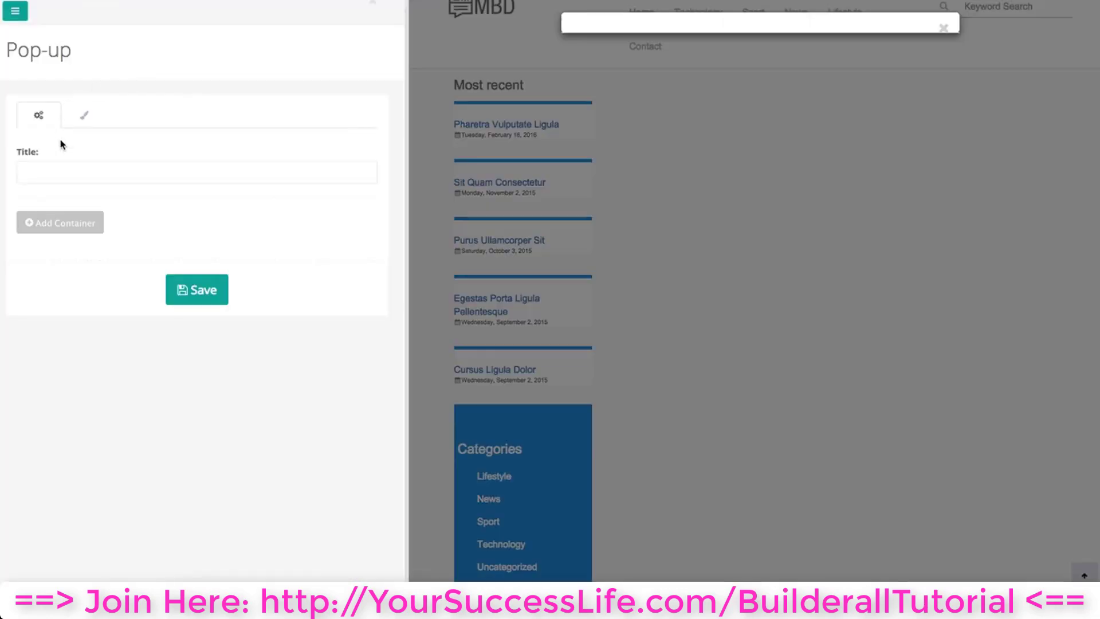
{"action": "left_click", "coordinate": [65, 171]}
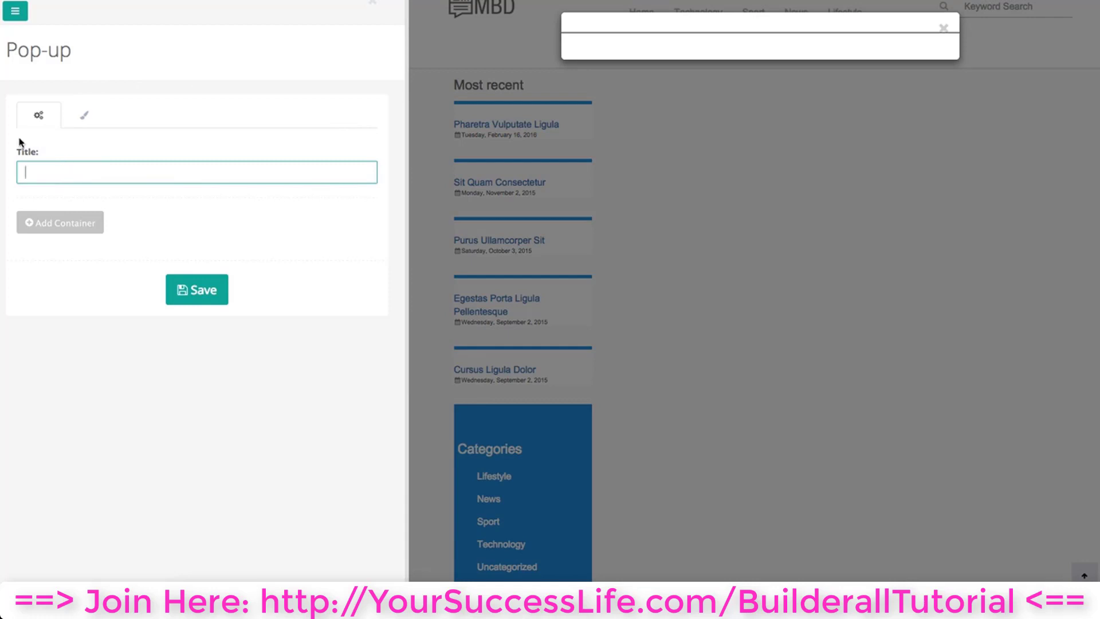
{"action": "left_click", "coordinate": [282, 176]}
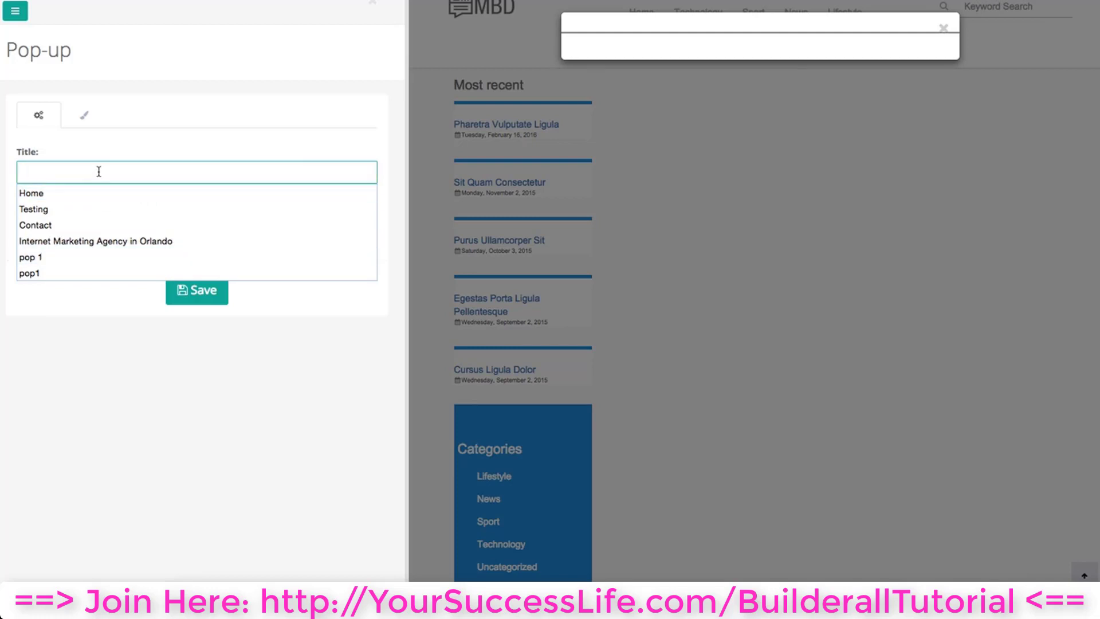
{"action": "type", "text": "Register"}
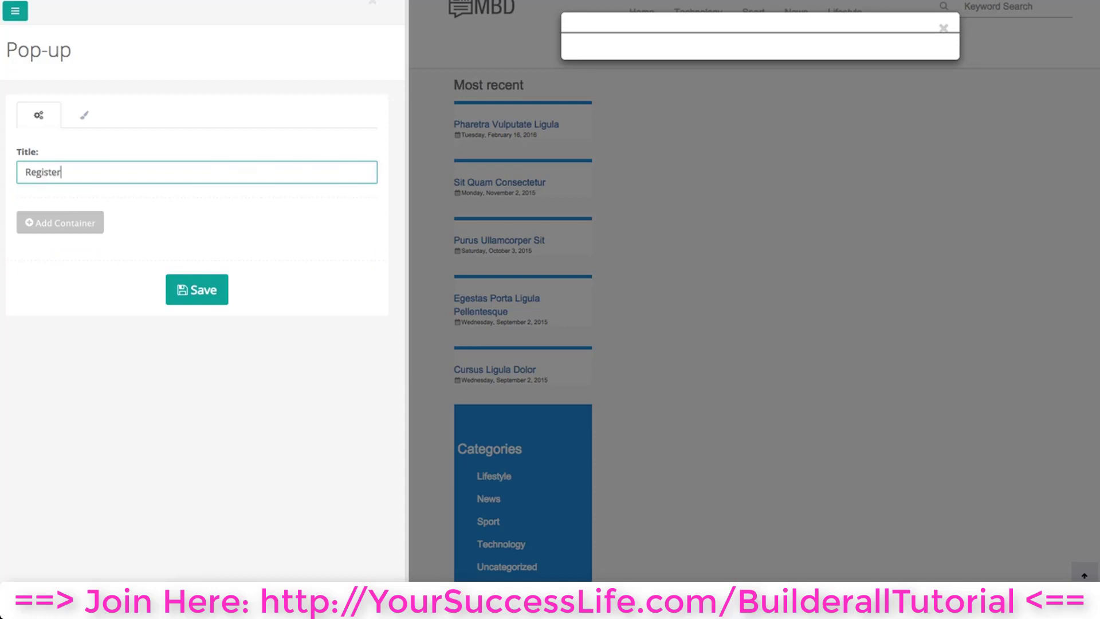
{"action": "left_click", "coordinate": [210, 295]}
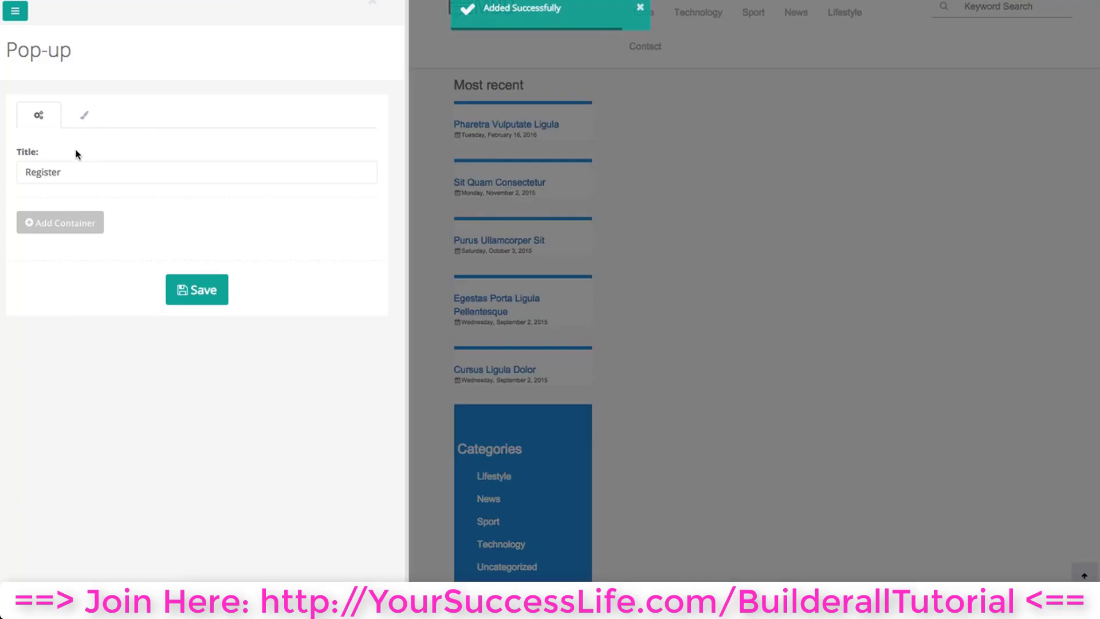
Add a container to the Register pop-up and divide it into two 50% columns.
{"action": "left_click", "coordinate": [71, 226]}
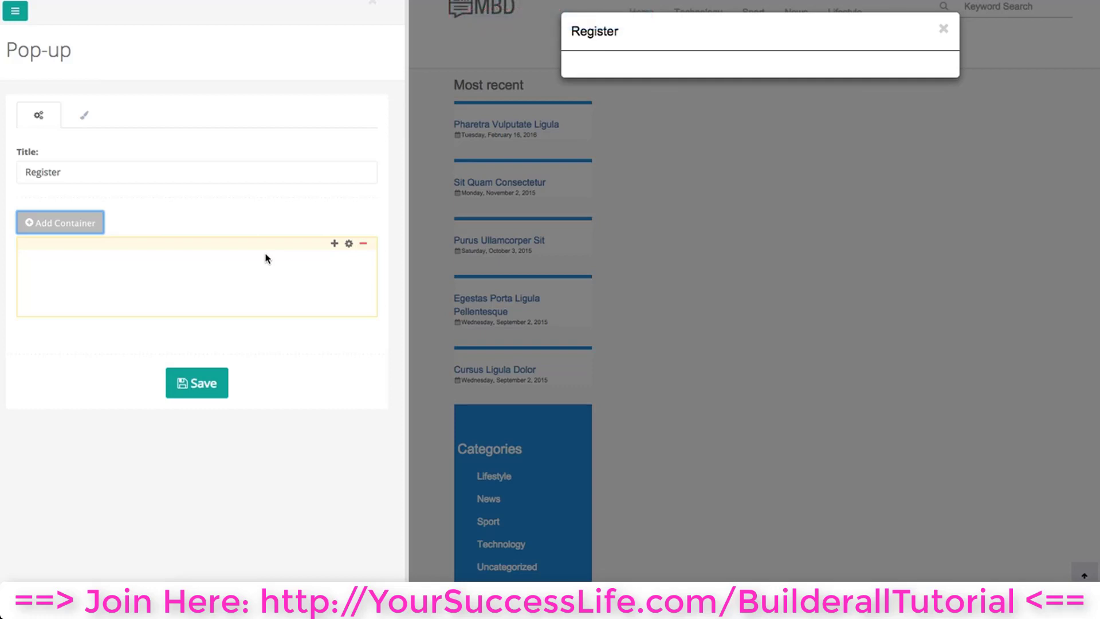
{"action": "left_click", "coordinate": [335, 244]}
{"action": "left_click", "coordinate": [483, 208]}
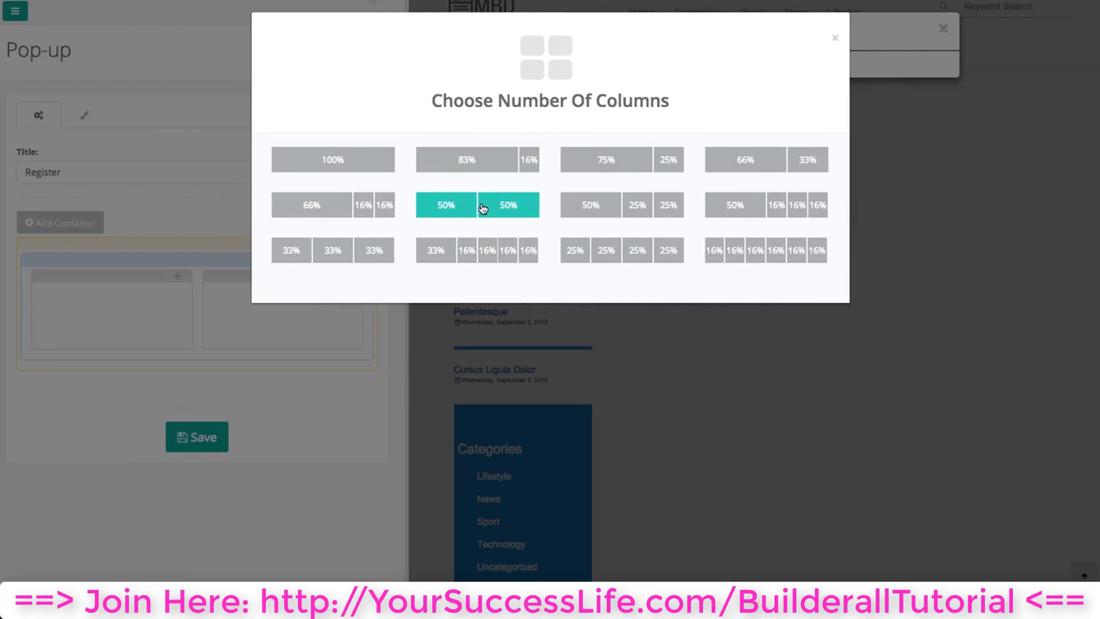
{"action": "left_click", "coordinate": [835, 39]}
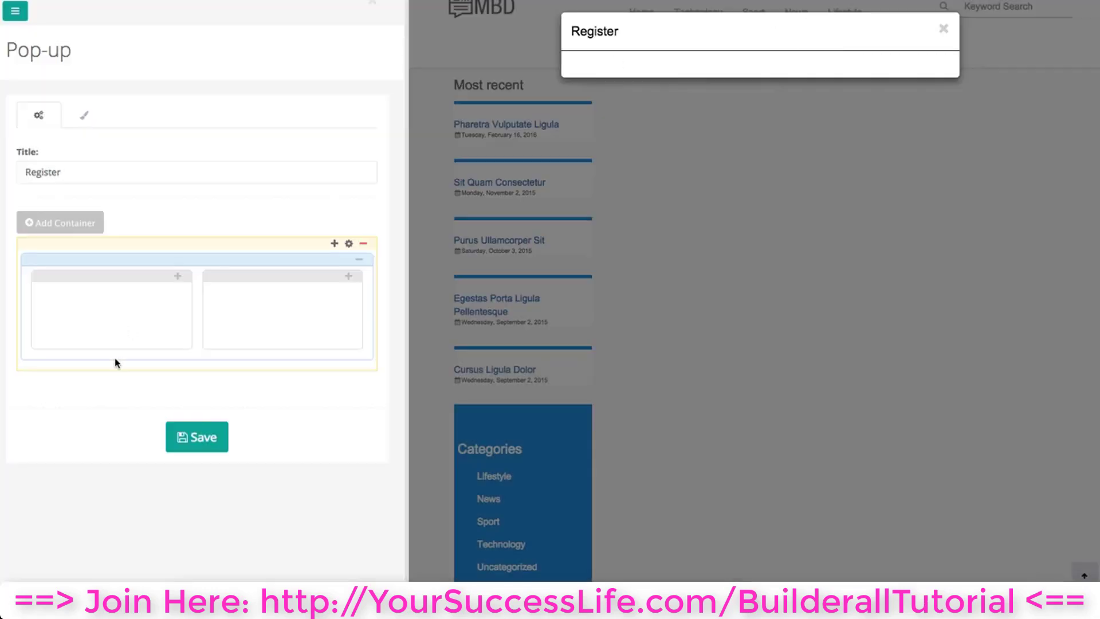
Add an Image plug-in with enterprise.png to the container's first column.
{"action": "left_click", "coordinate": [177, 278]}
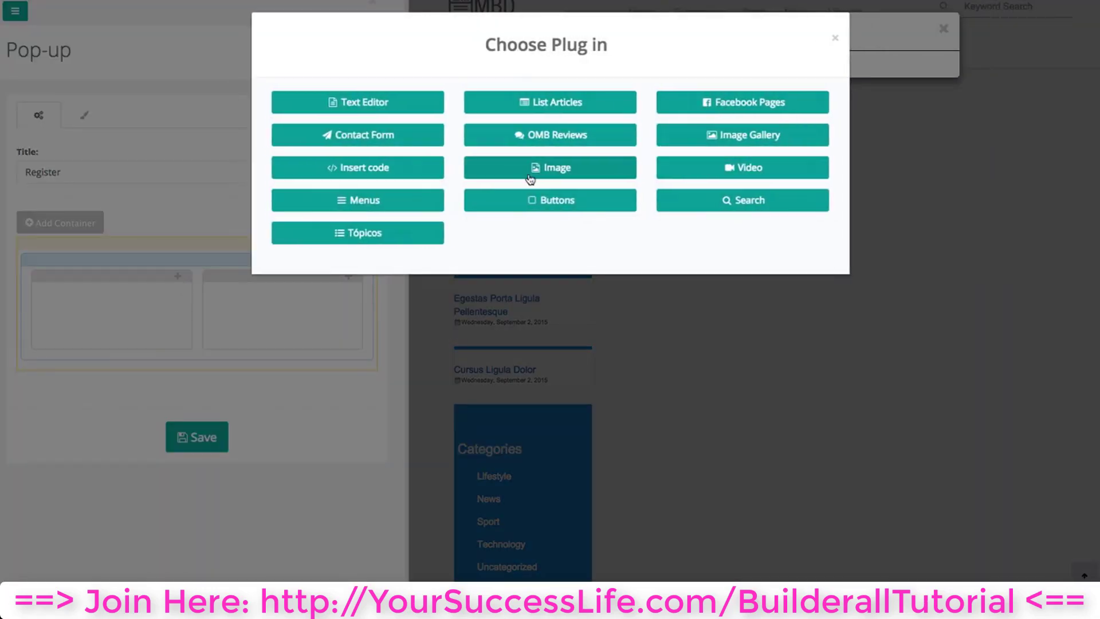
{"action": "left_click", "coordinate": [541, 168]}
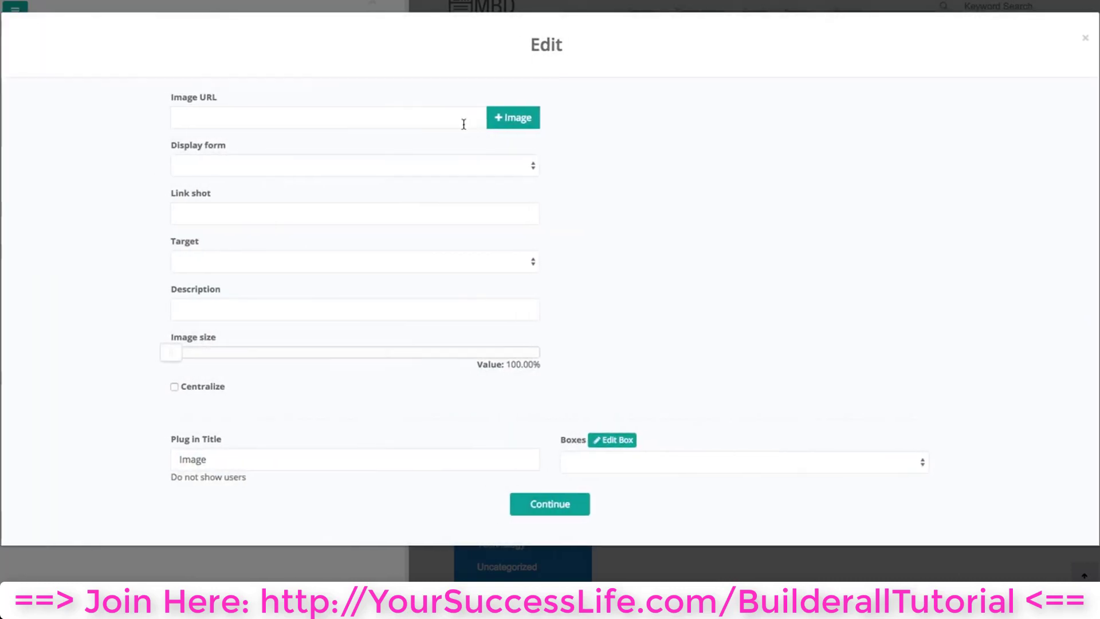
{"action": "left_click", "coordinate": [531, 122]}
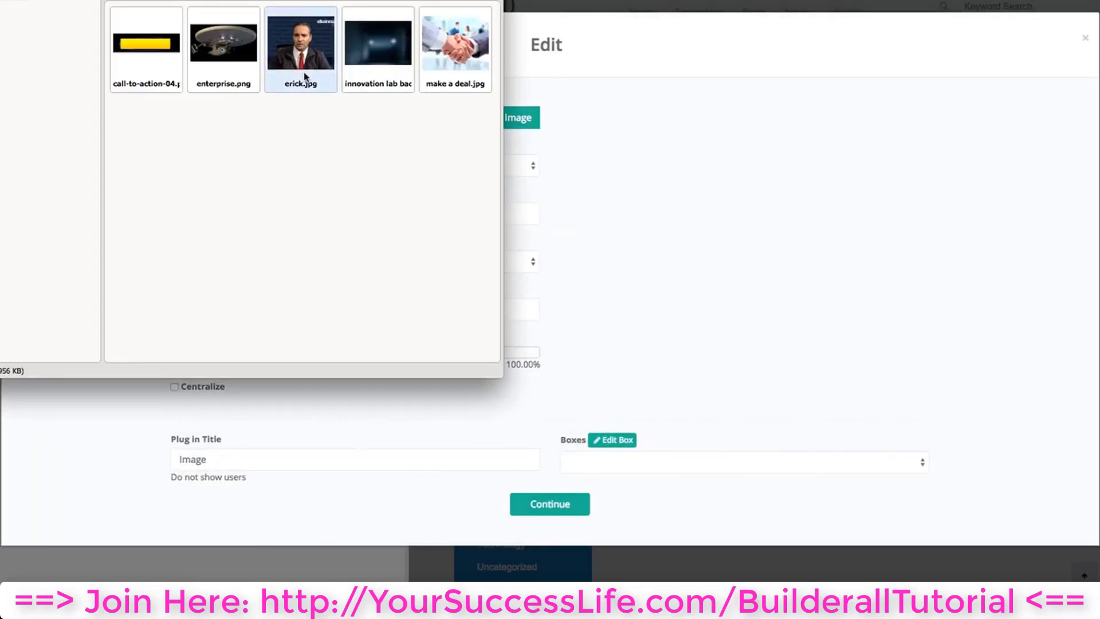
{"action": "left_click", "coordinate": [237, 56]}
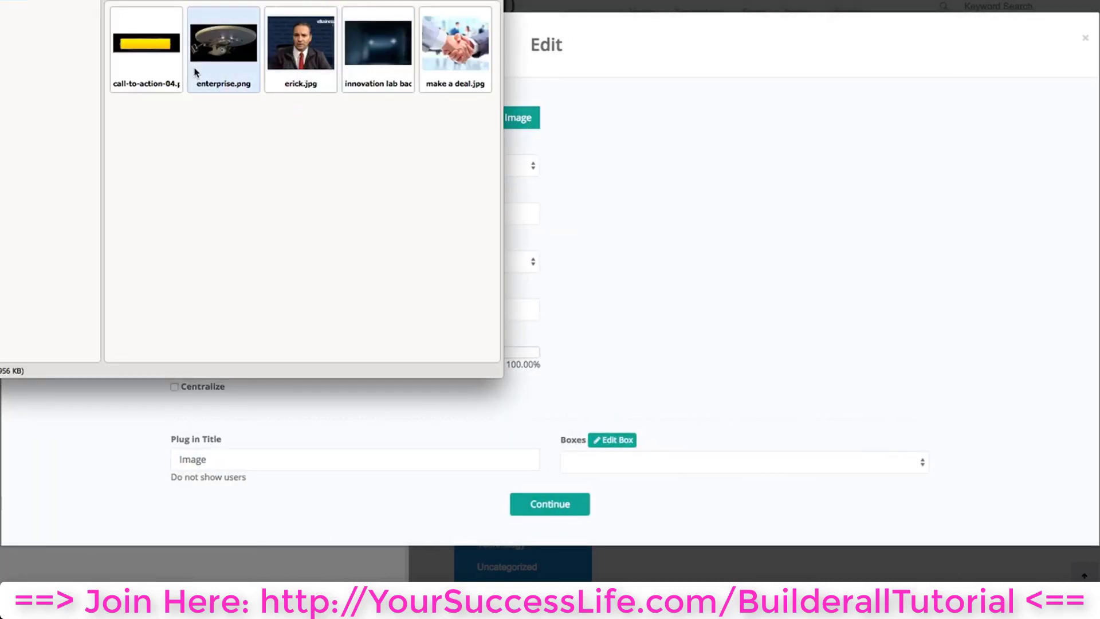
{"action": "left_click", "coordinate": [221, 52]}
{"action": "double_click", "coordinate": [221, 51]}
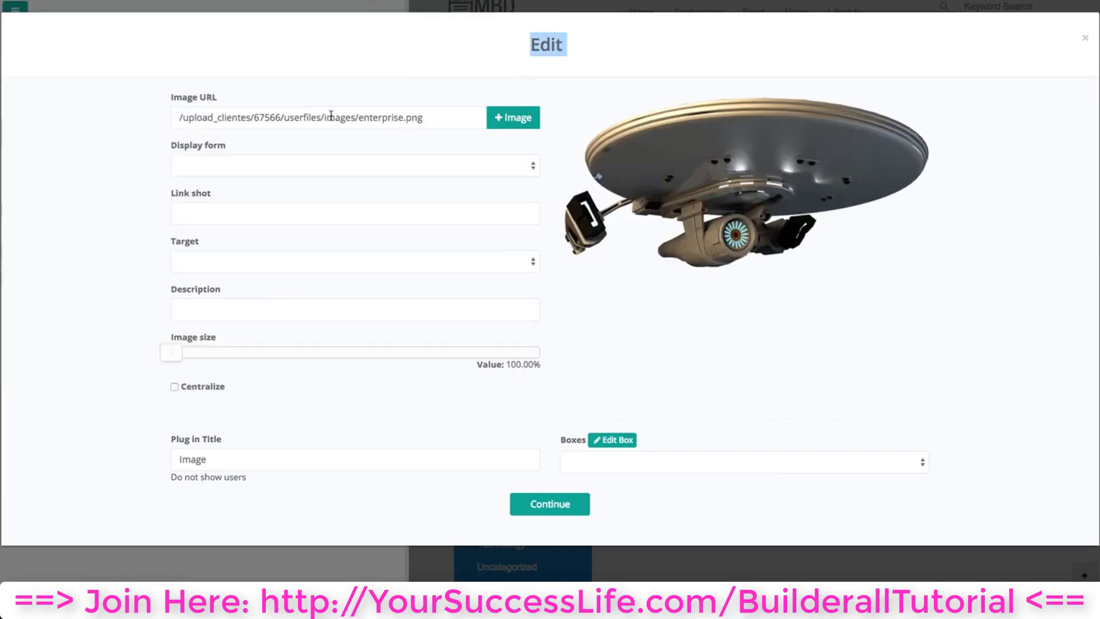
{"action": "left_click", "coordinate": [557, 505]}
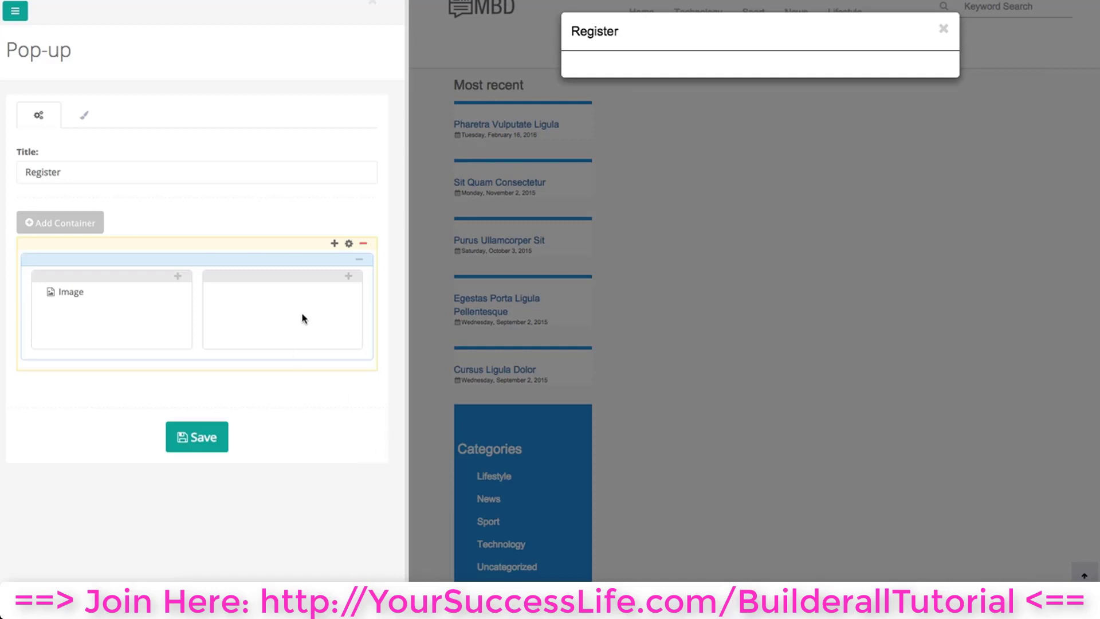
Add a Text Editor plug-in to the container's second column and enter the text "Register Now!".
{"action": "left_click", "coordinate": [348, 277]}
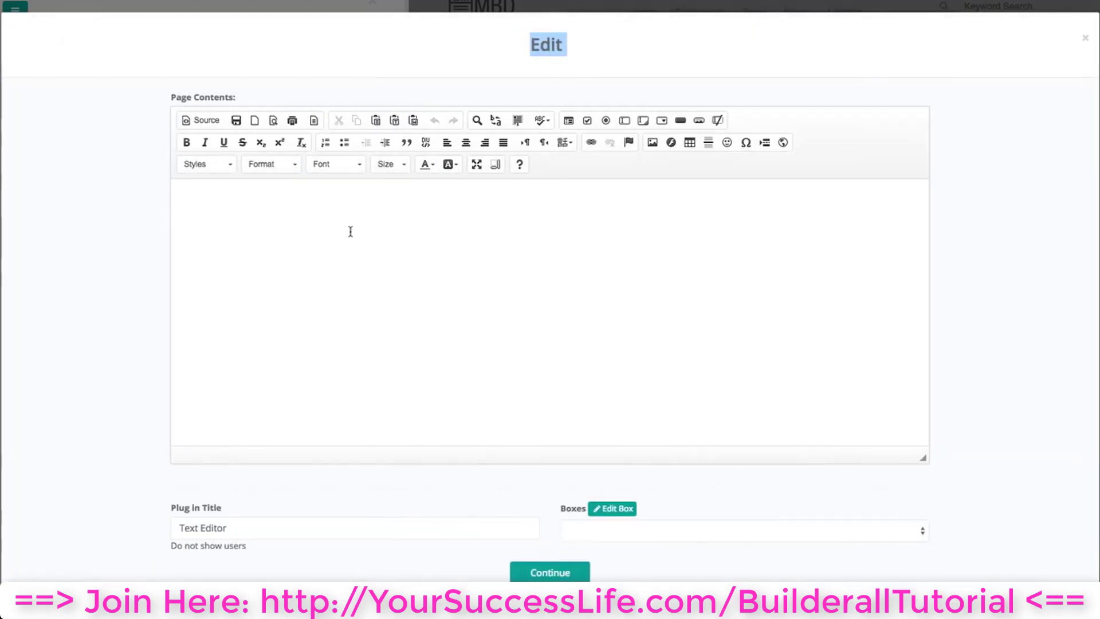
{"action": "left_click", "coordinate": [352, 231]}
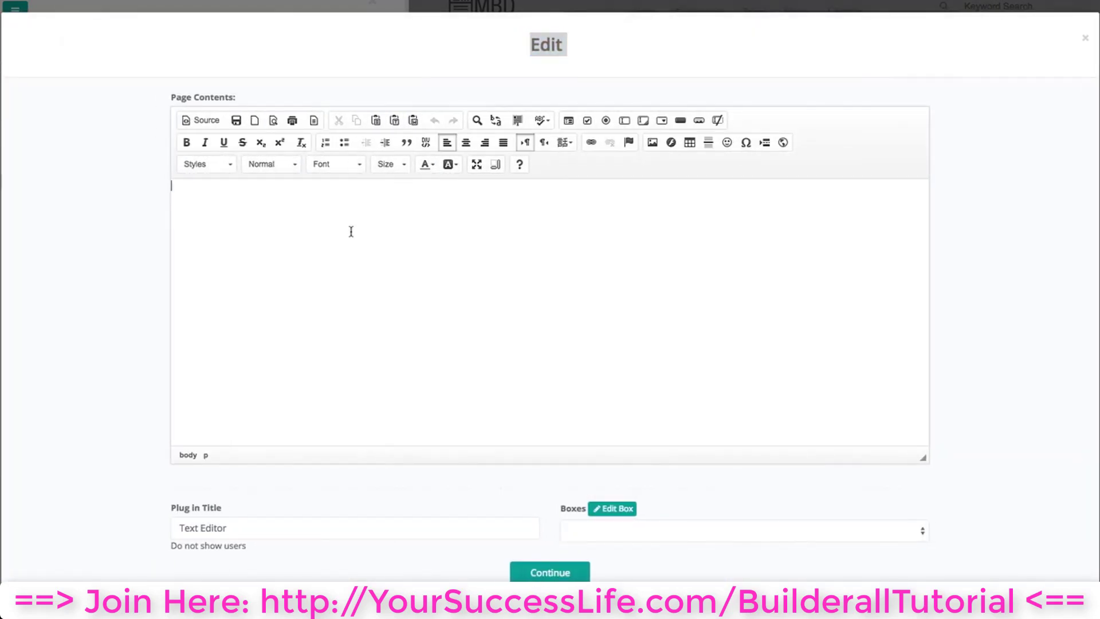
{"action": "type", "text": "Register Now!"}
Format "Register Now!" as a bold, centred Heading 1 and accept the text plug-in.
{"action": "left_click", "coordinate": [291, 170]}
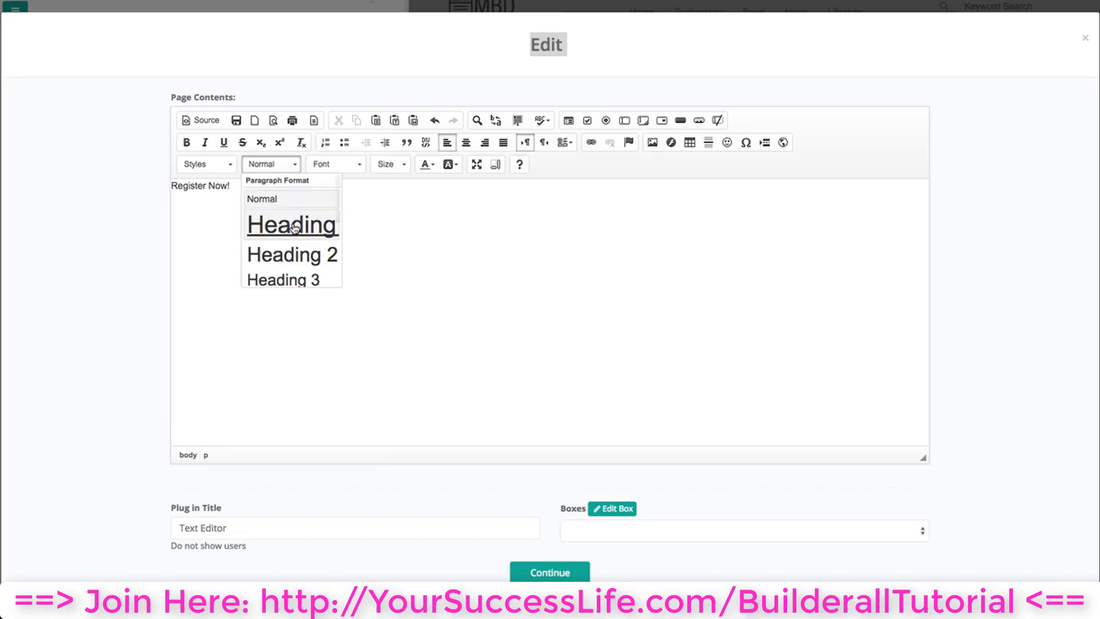
{"action": "left_click", "coordinate": [293, 223]}
{"action": "left_click_drag", "start_coordinate": [320, 206], "coordinate": [171, 204]}
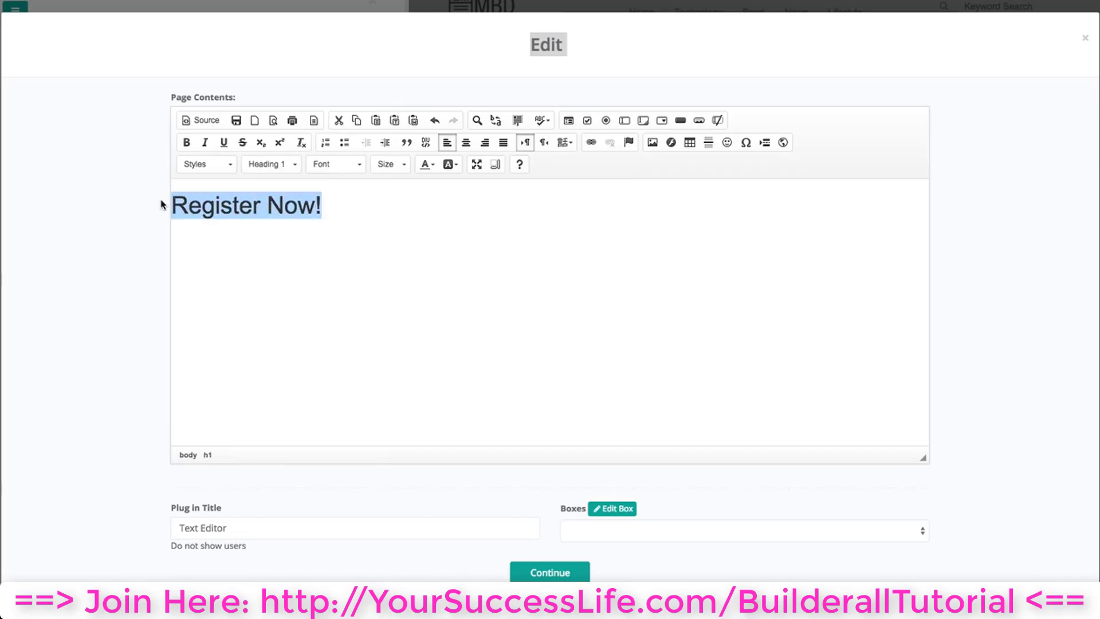
{"action": "left_click", "coordinate": [193, 144]}
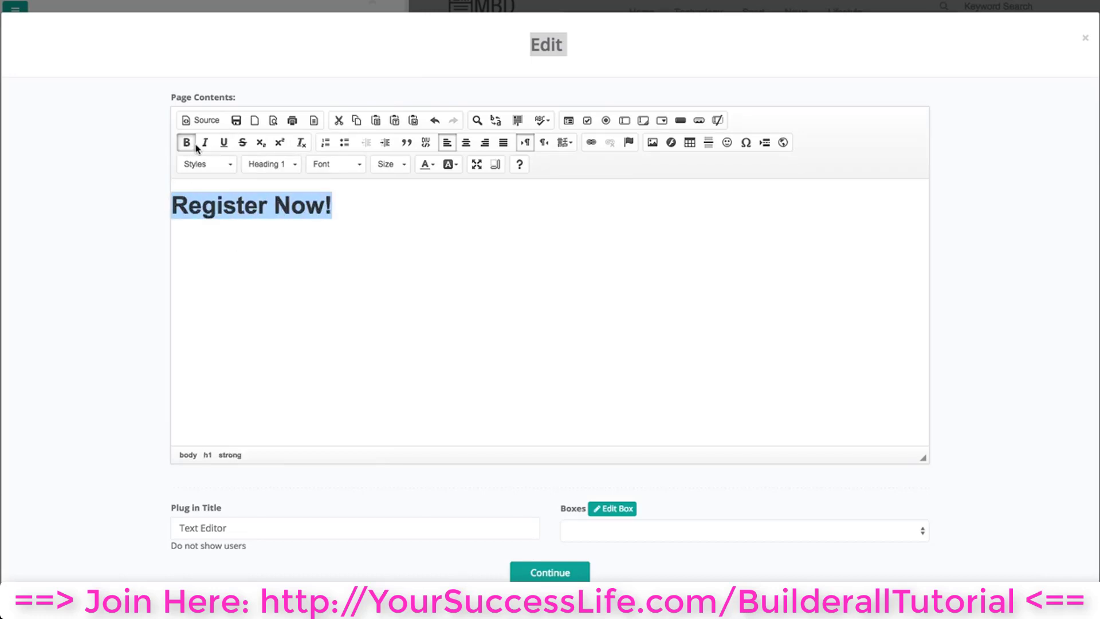
{"action": "left_click", "coordinate": [468, 146]}
{"action": "left_click", "coordinate": [632, 205]}
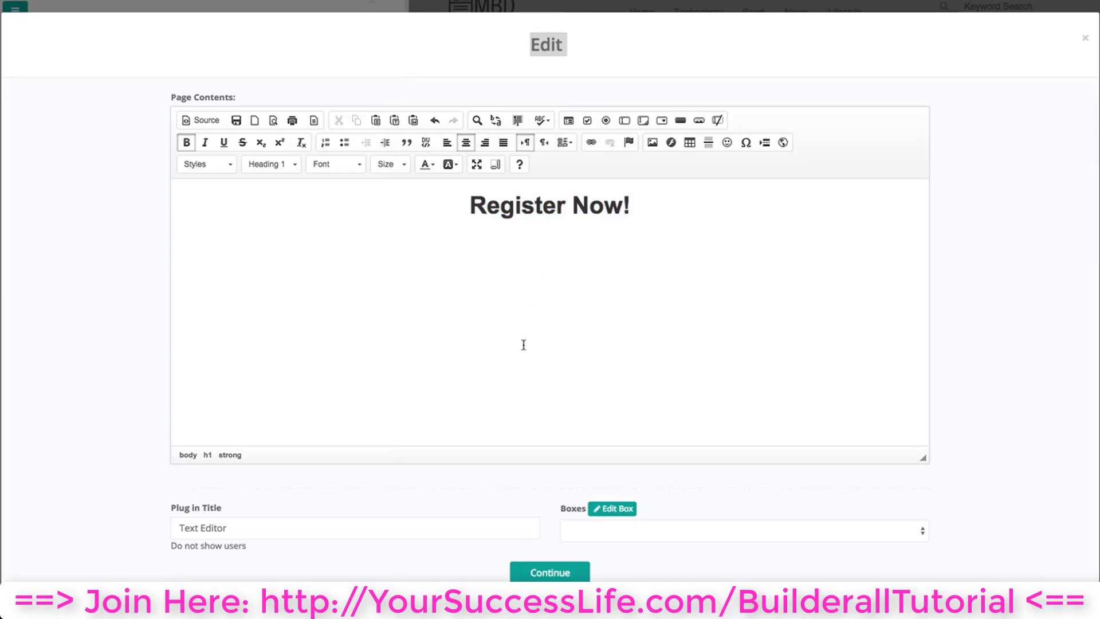
{"action": "scroll", "coordinate": [525, 338], "scroll_direction": "down", "scroll_amount": 1}
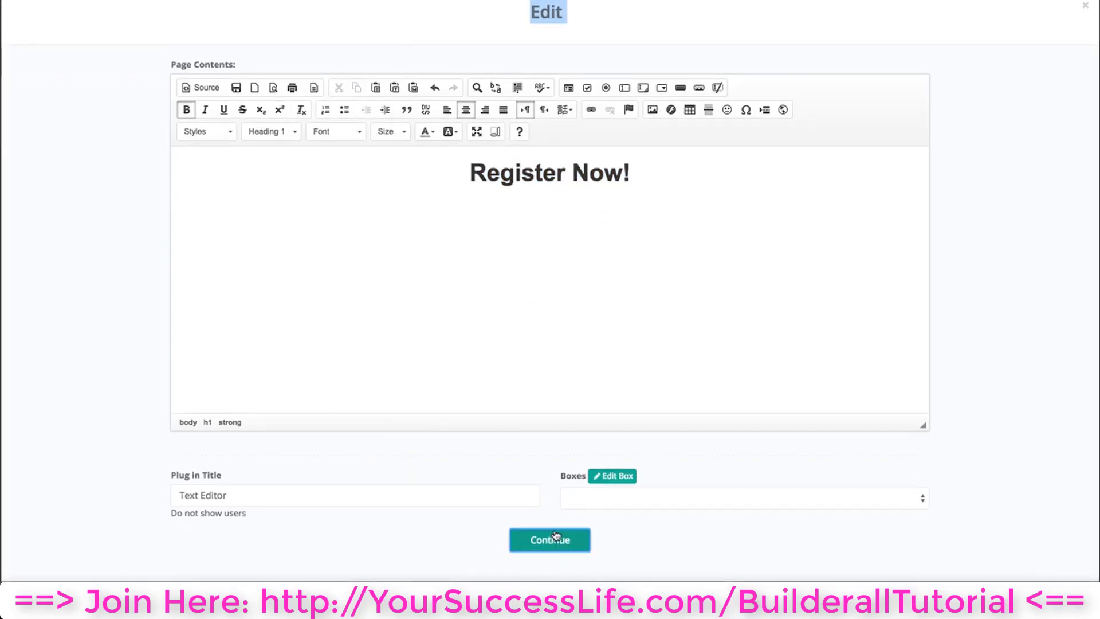
{"action": "left_click", "coordinate": [559, 539]}
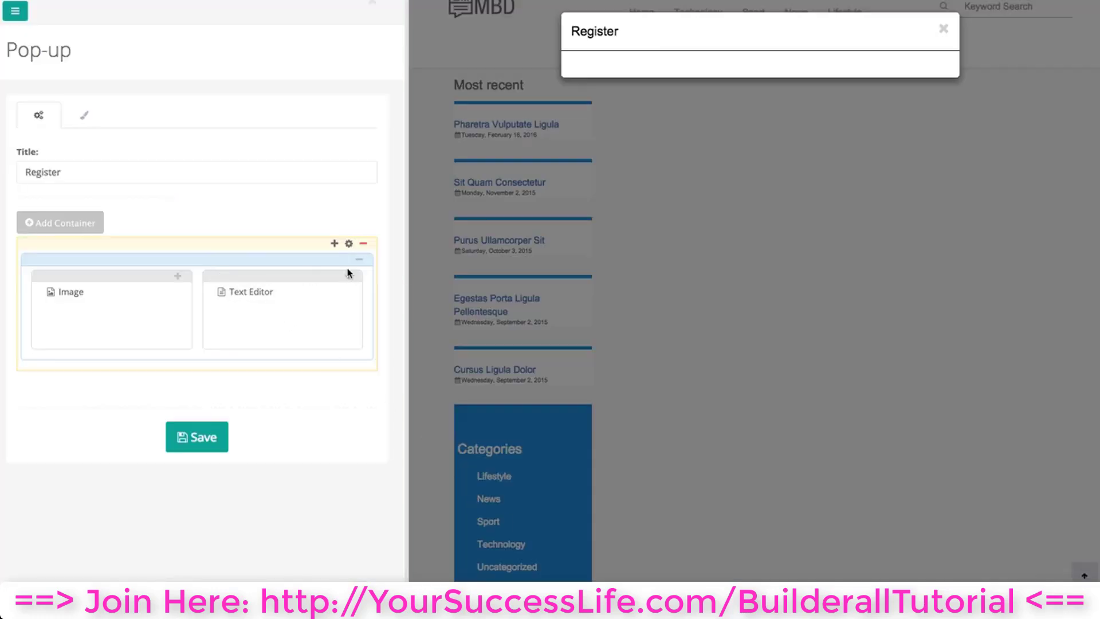
Add a Buttons plug-in to the container's second column and start a new button titled "Register".
{"action": "mouse_move", "coordinate": [349, 298]}
{"action": "left_click", "coordinate": [346, 277]}
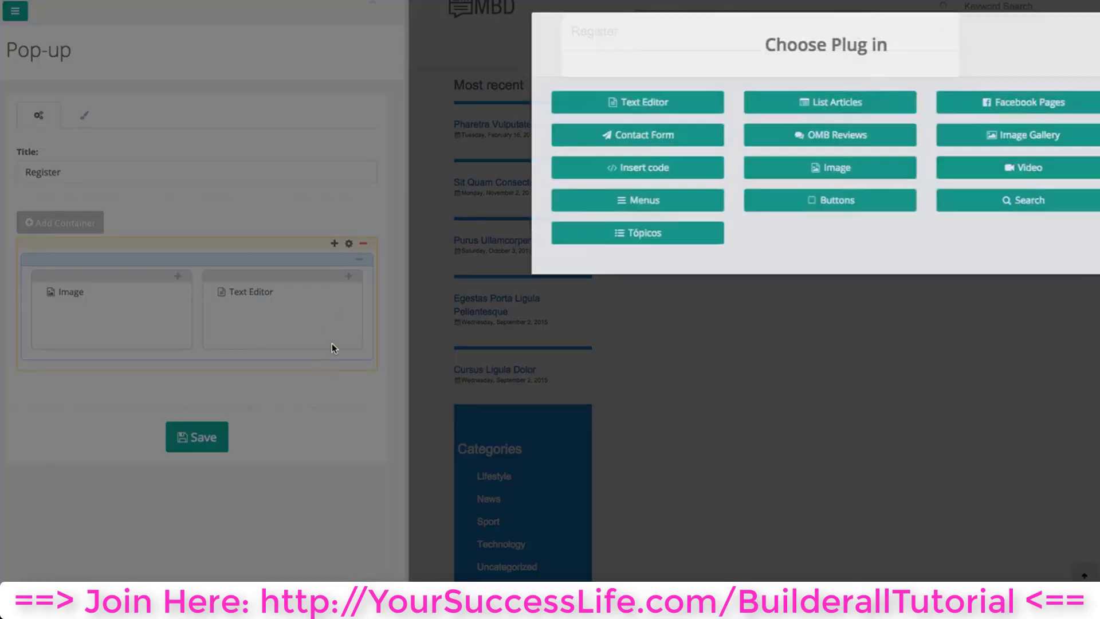
{"action": "left_click", "coordinate": [488, 205]}
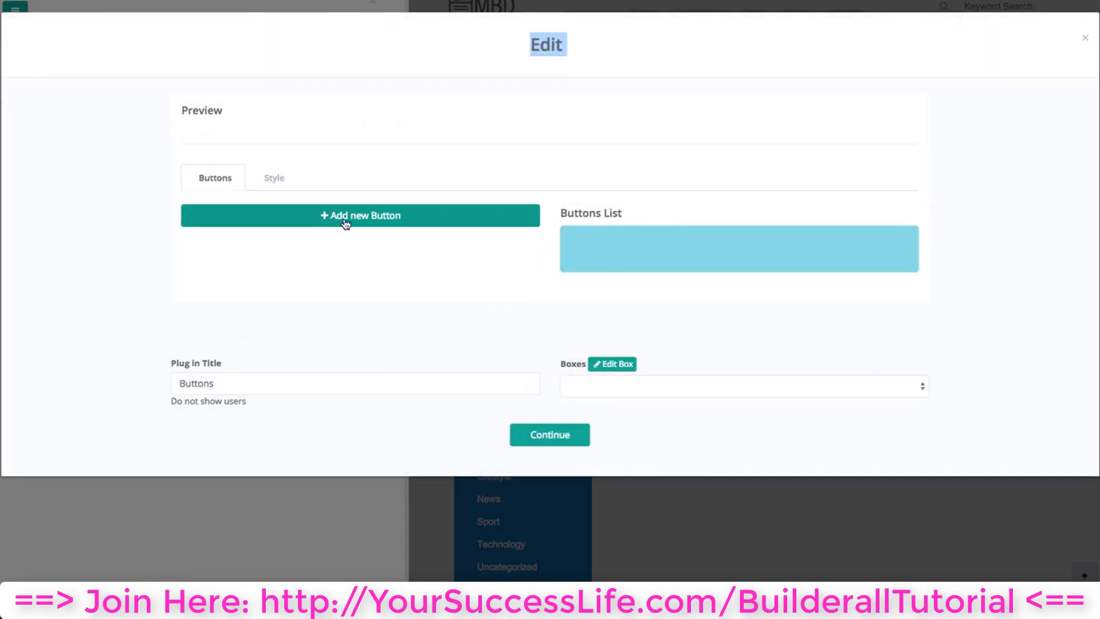
{"action": "left_click", "coordinate": [345, 222]}
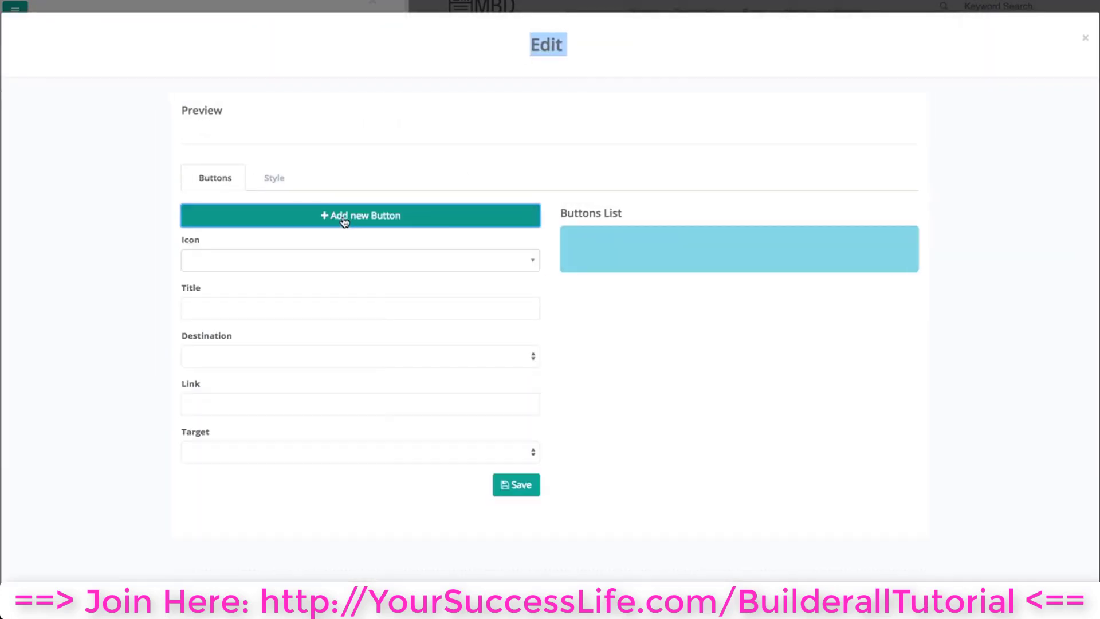
{"action": "left_click", "coordinate": [273, 310]}
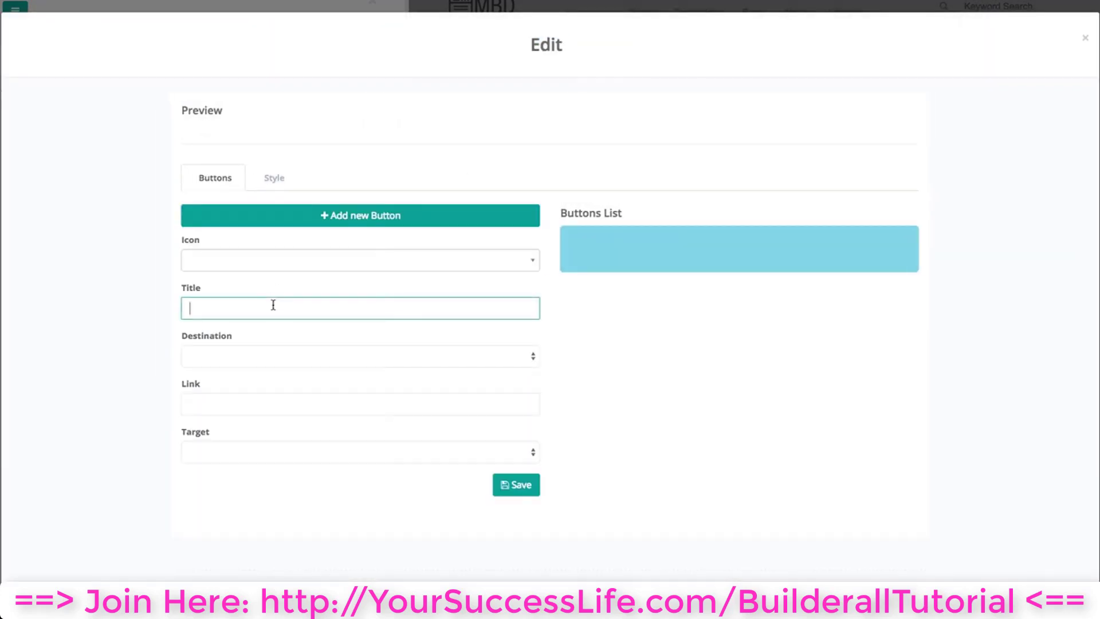
{"action": "type", "text": "Register"}
Link the Register button to the Home page, opening in the same window or tab, and save the button.
{"action": "left_click", "coordinate": [295, 352]}
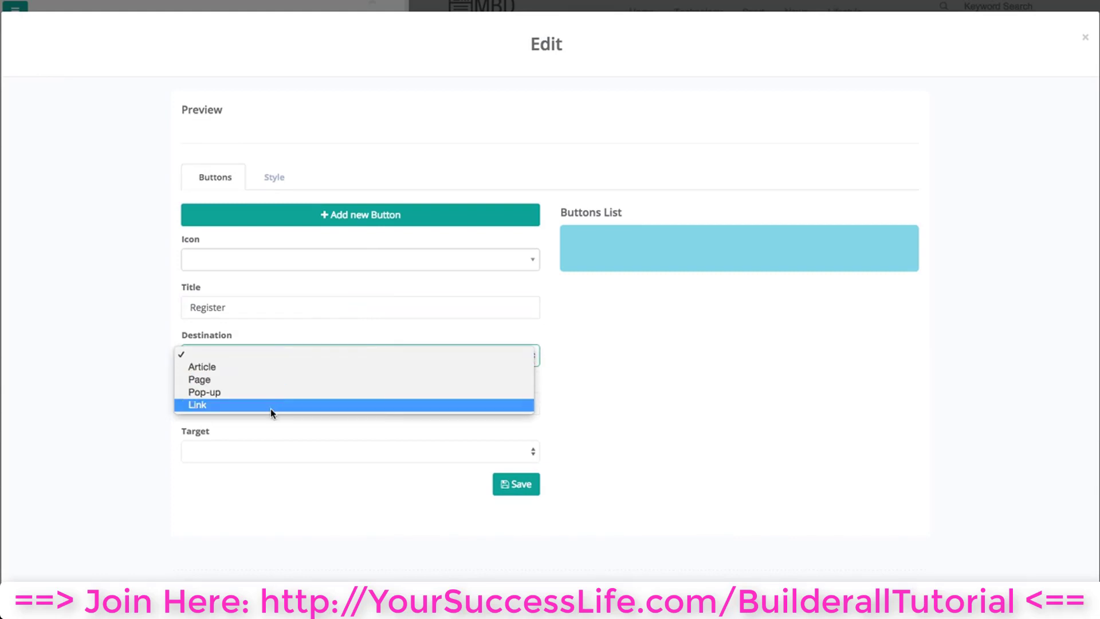
{"action": "left_click", "coordinate": [273, 381]}
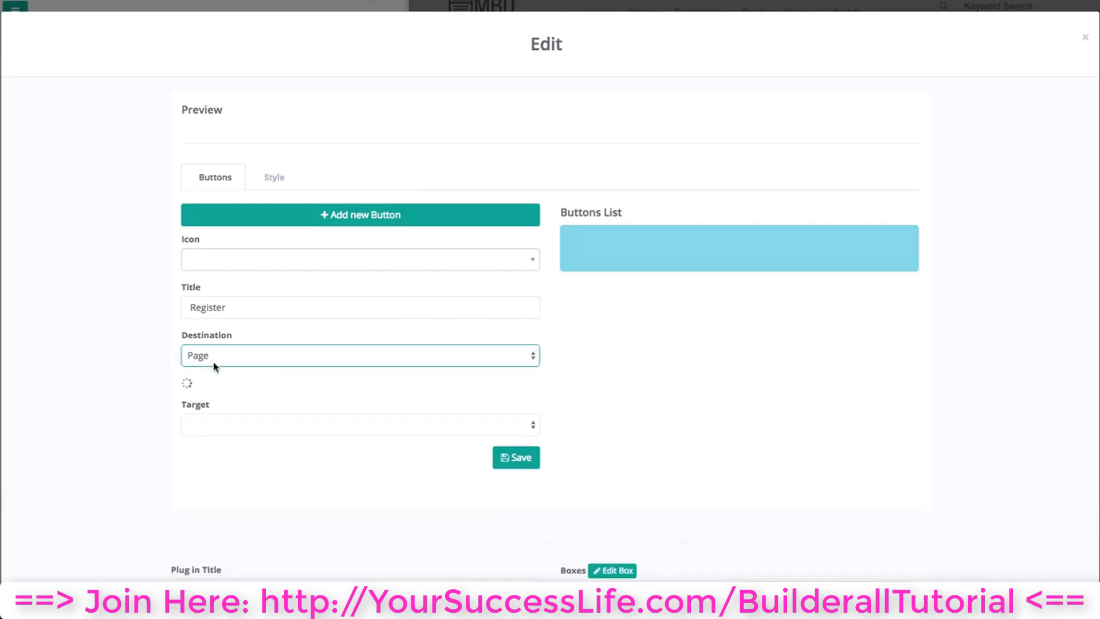
{"action": "left_click", "coordinate": [220, 399]}
{"action": "left_click", "coordinate": [224, 406]}
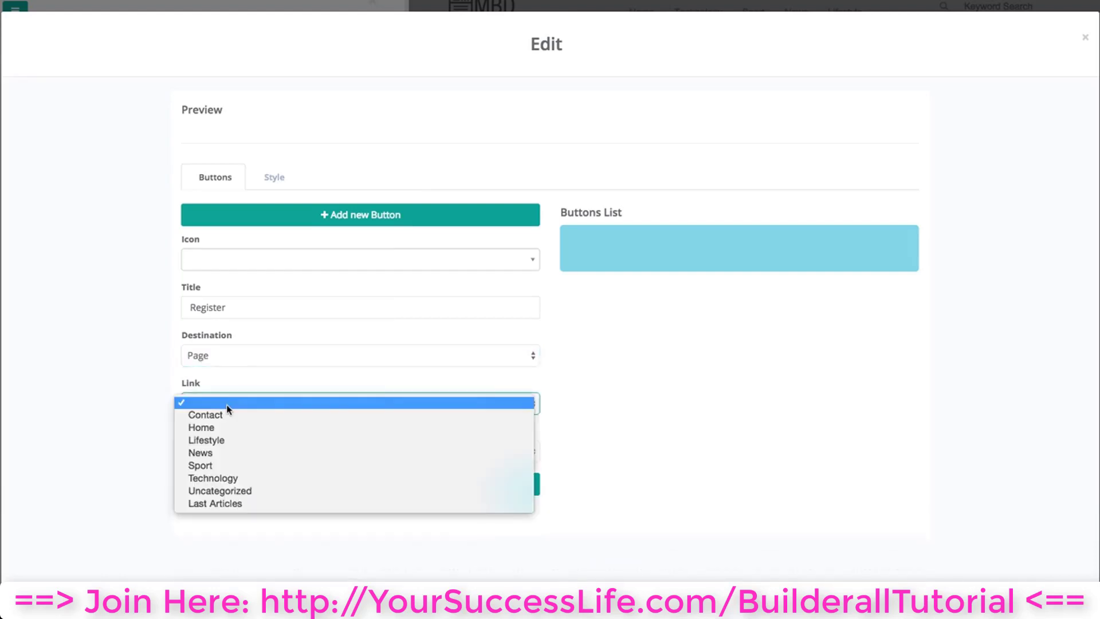
{"action": "left_click", "coordinate": [220, 430]}
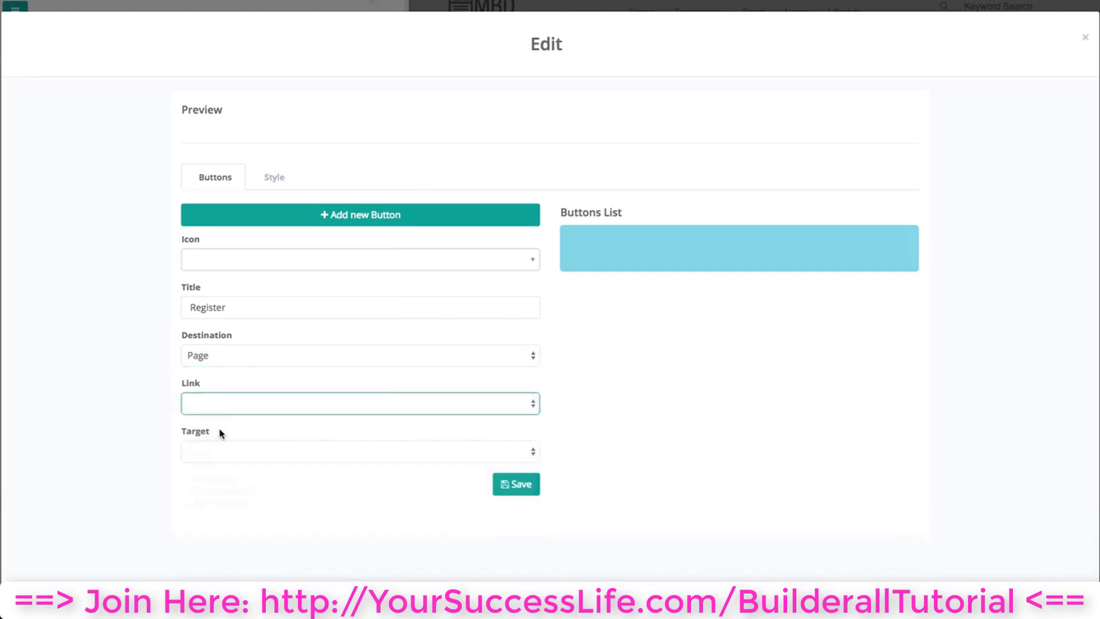
{"action": "left_click", "coordinate": [215, 450]}
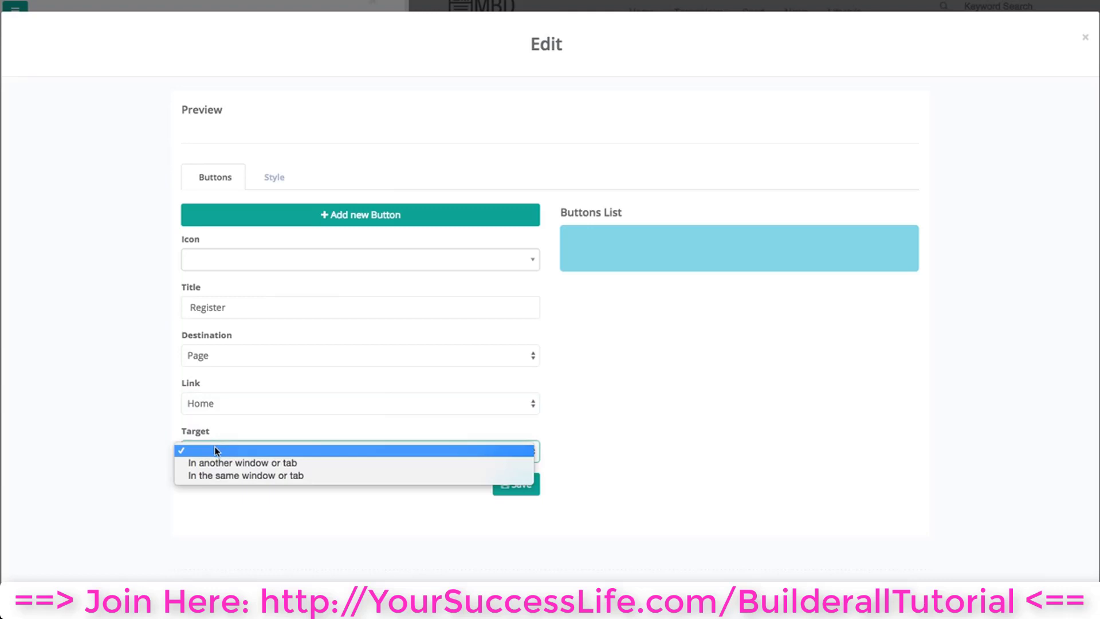
{"action": "left_click", "coordinate": [220, 476]}
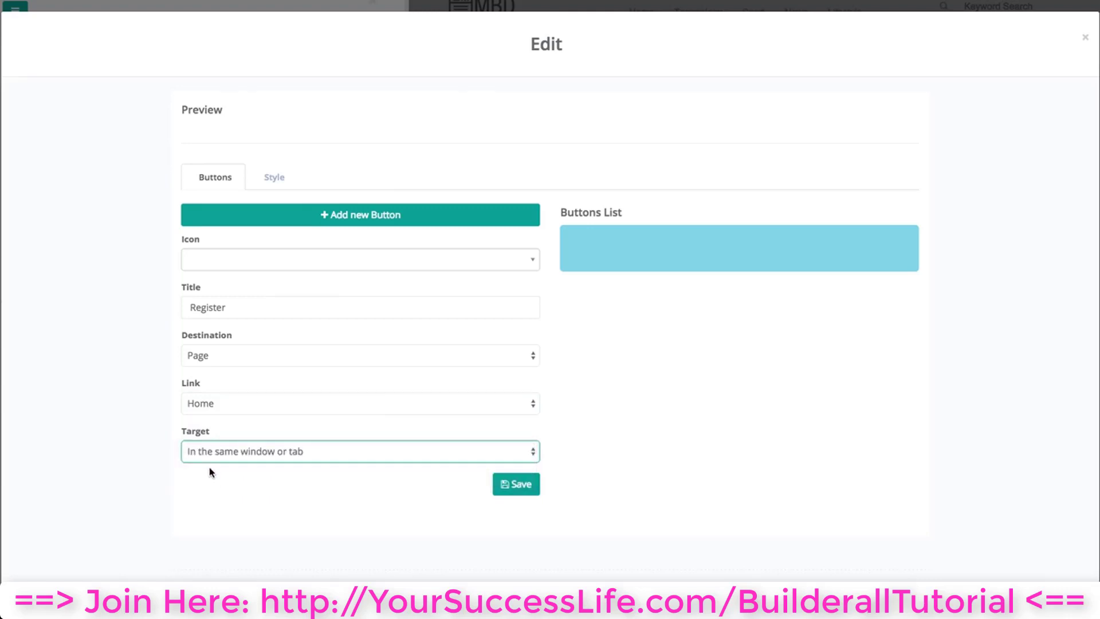
{"action": "left_click", "coordinate": [534, 487]}
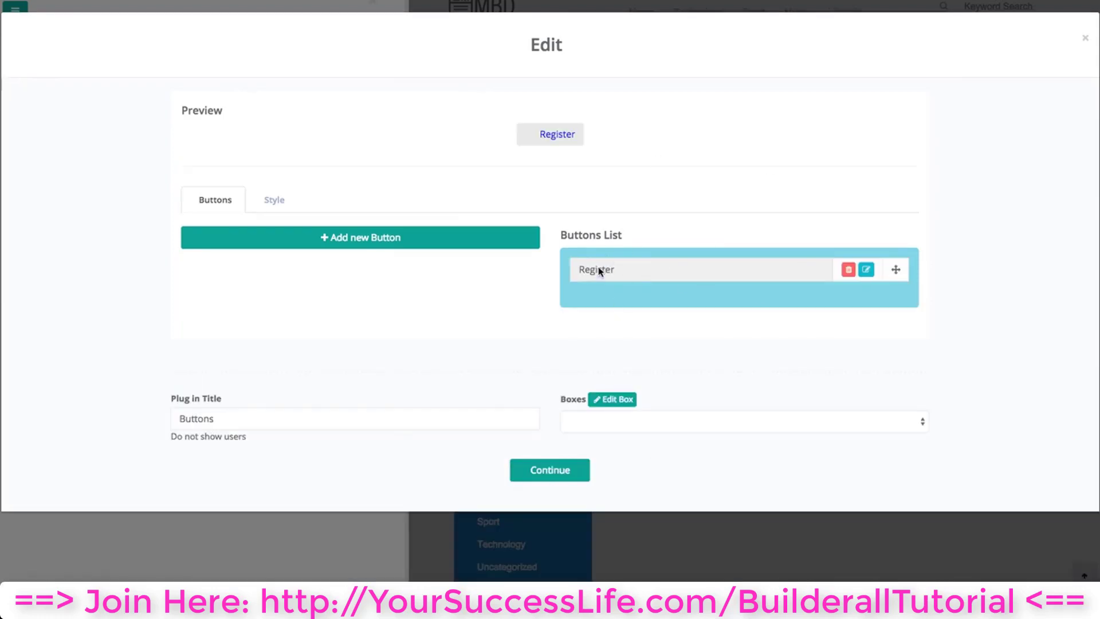
Style the Register button so that it fills the entire space.
{"action": "left_click", "coordinate": [868, 270]}
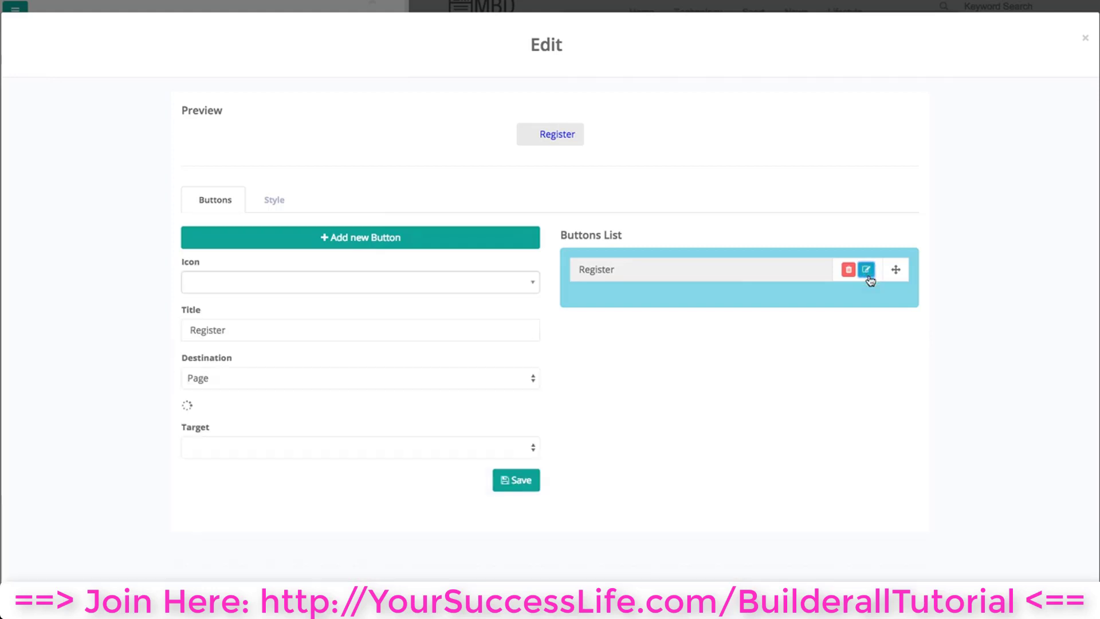
{"action": "left_click", "coordinate": [275, 201]}
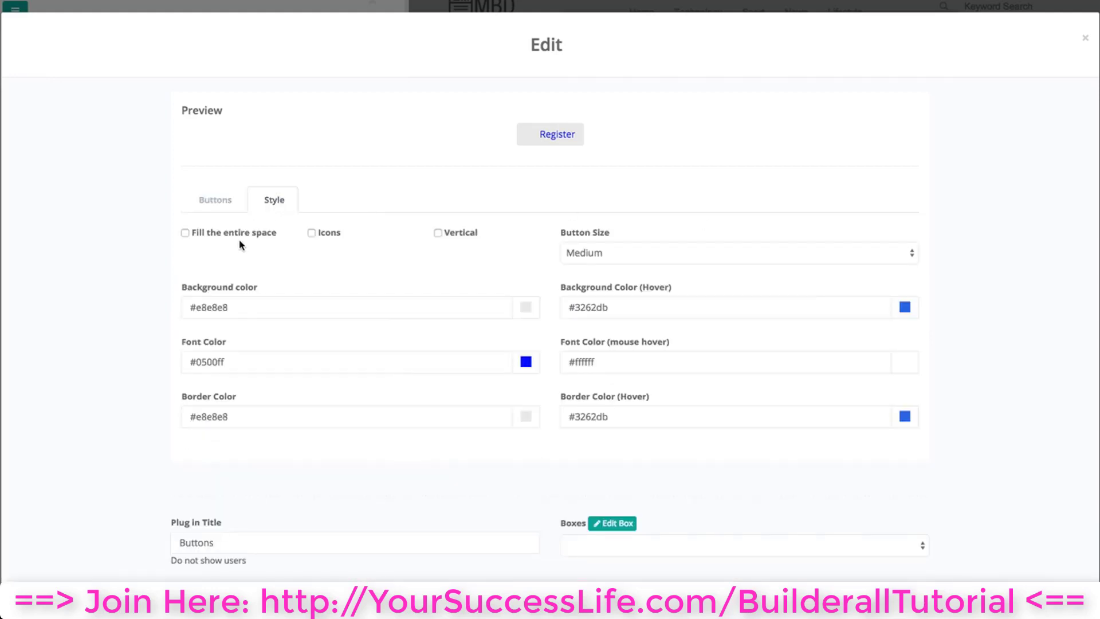
{"action": "left_click", "coordinate": [185, 234]}
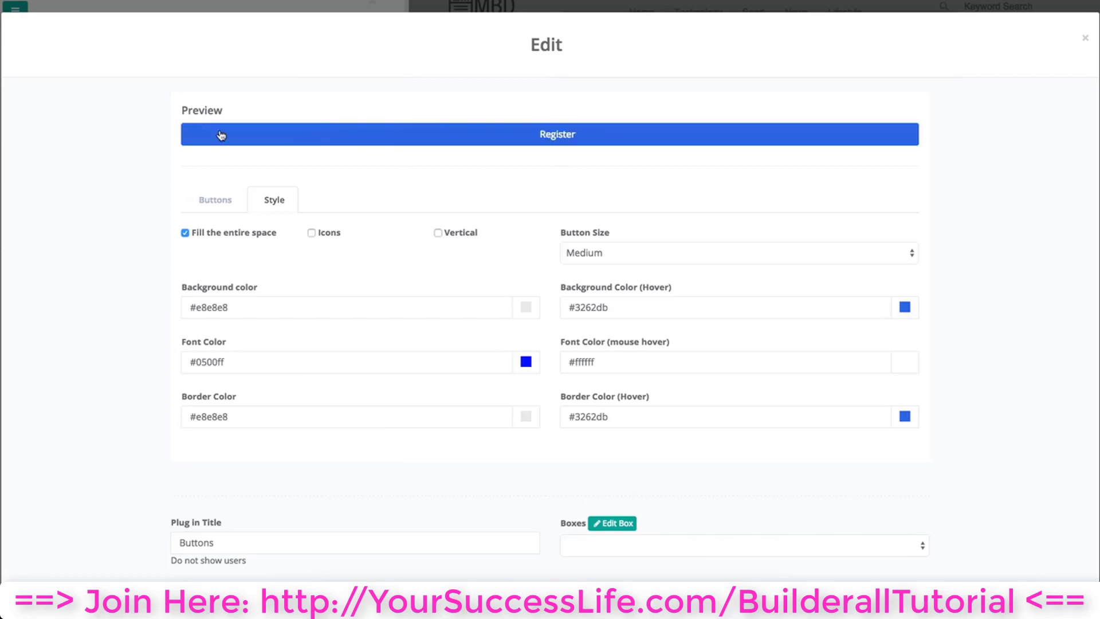
Set the button's normal background colour to the yellow #dbd429.
{"action": "scroll", "coordinate": [212, 169], "scroll_direction": "down", "scroll_amount": 1}
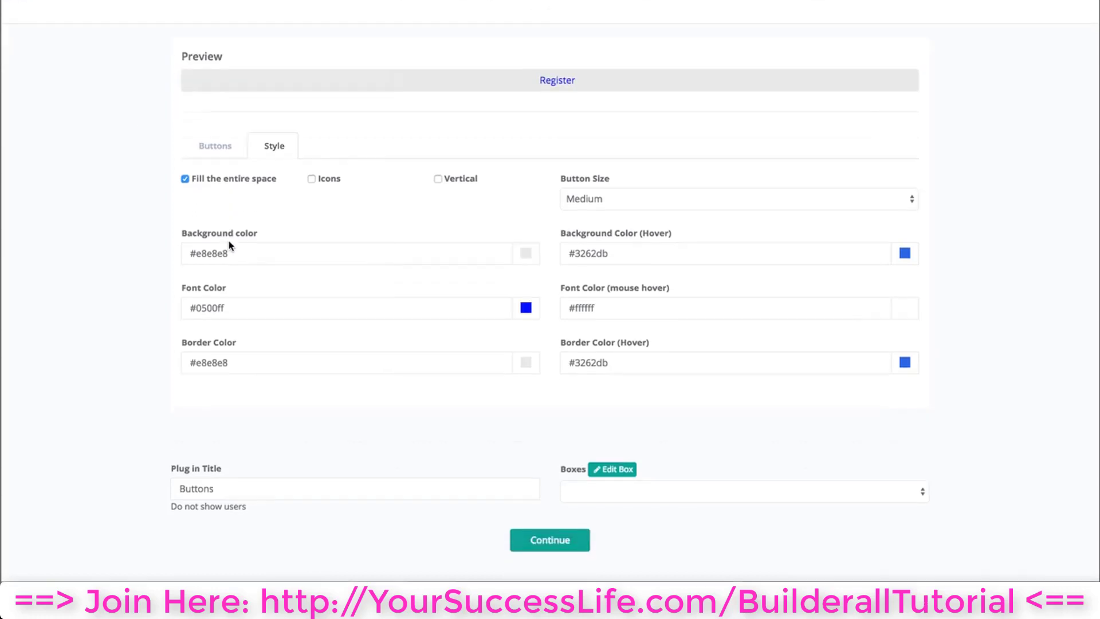
{"action": "left_click", "coordinate": [241, 256]}
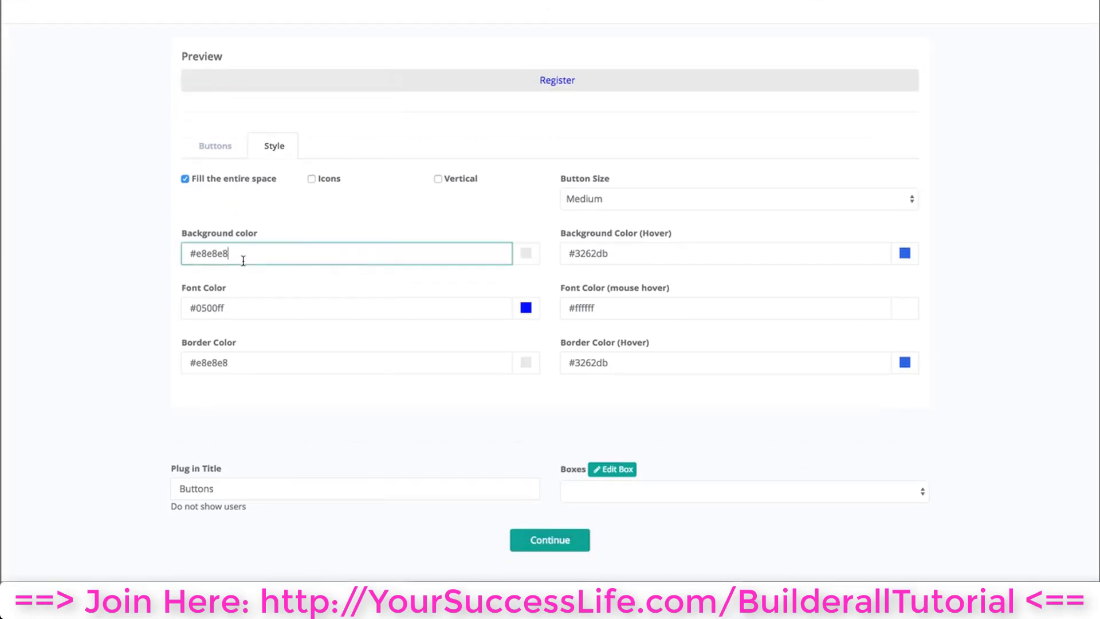
{"action": "left_click", "coordinate": [525, 253]}
{"action": "left_click_drag", "start_coordinate": [517, 308], "coordinate": [519, 322]}
{"action": "left_click_drag", "start_coordinate": [447, 270], "coordinate": [494, 273]}
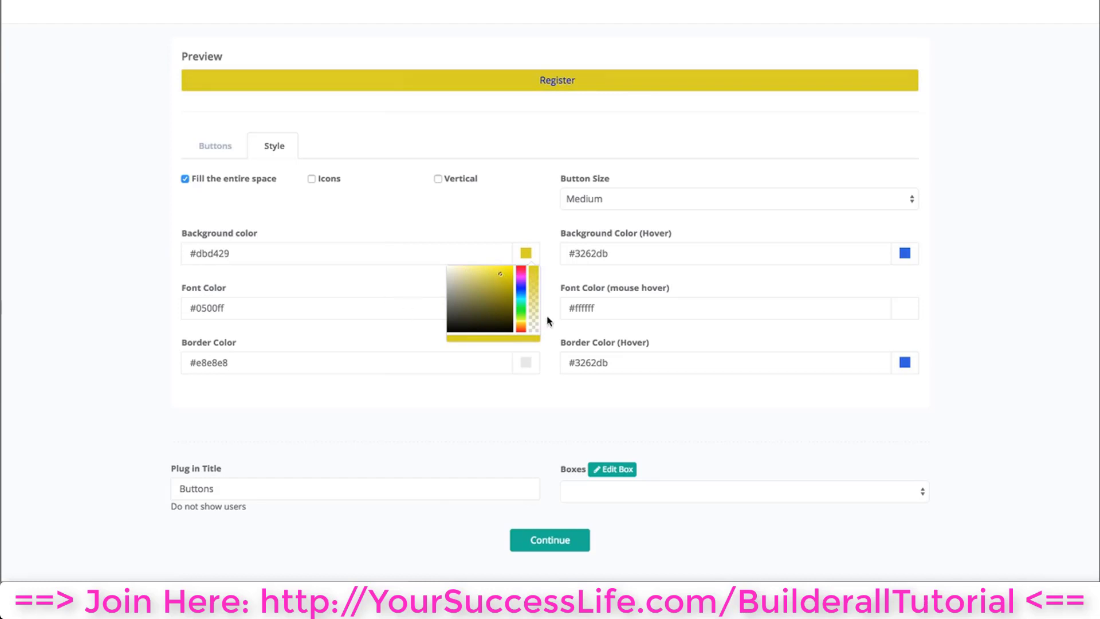
{"action": "left_click", "coordinate": [537, 250]}
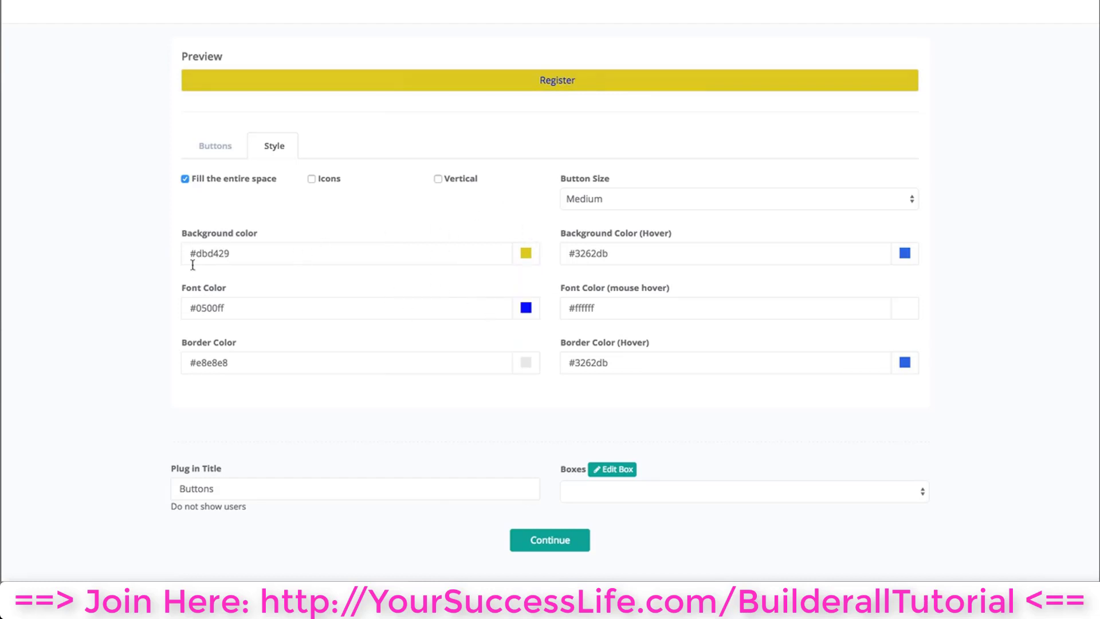
Set the button's normal font colour to white, #ffffff.
{"action": "left_click", "coordinate": [525, 308]}
{"action": "left_click", "coordinate": [501, 326]}
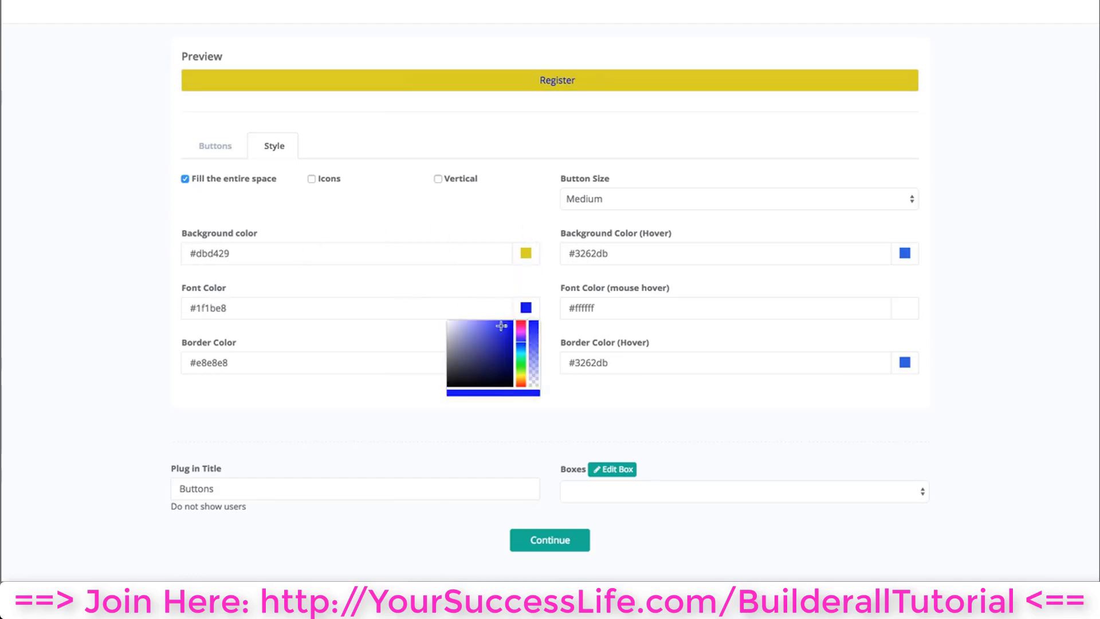
{"action": "mouse_move", "coordinate": [501, 325]}
{"action": "left_mouse_down"}
{"action": "mouse_move", "coordinate": [437, 327]}
{"action": "mouse_move", "coordinate": [106, 253]}
{"action": "left_mouse_up"}
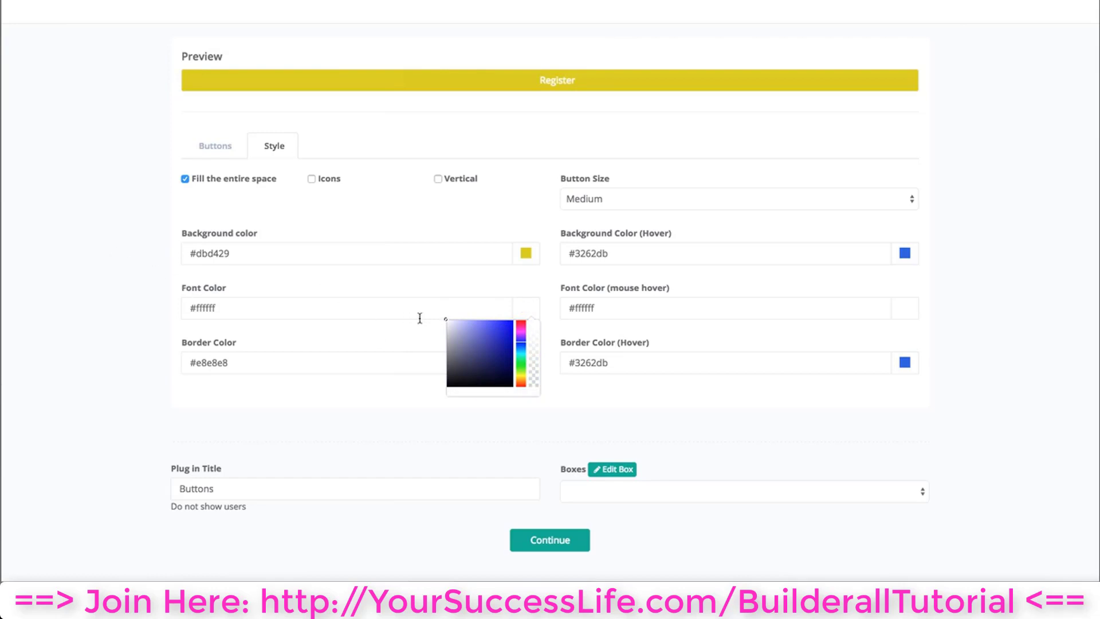
Copy the button's background colour code #dbd429 into its normal border colour.
{"action": "left_click", "coordinate": [250, 252]}
{"action": "left_click_drag", "start_coordinate": [234, 253], "coordinate": [183, 256]}
{"action": "key", "text": "ctrl+c"}
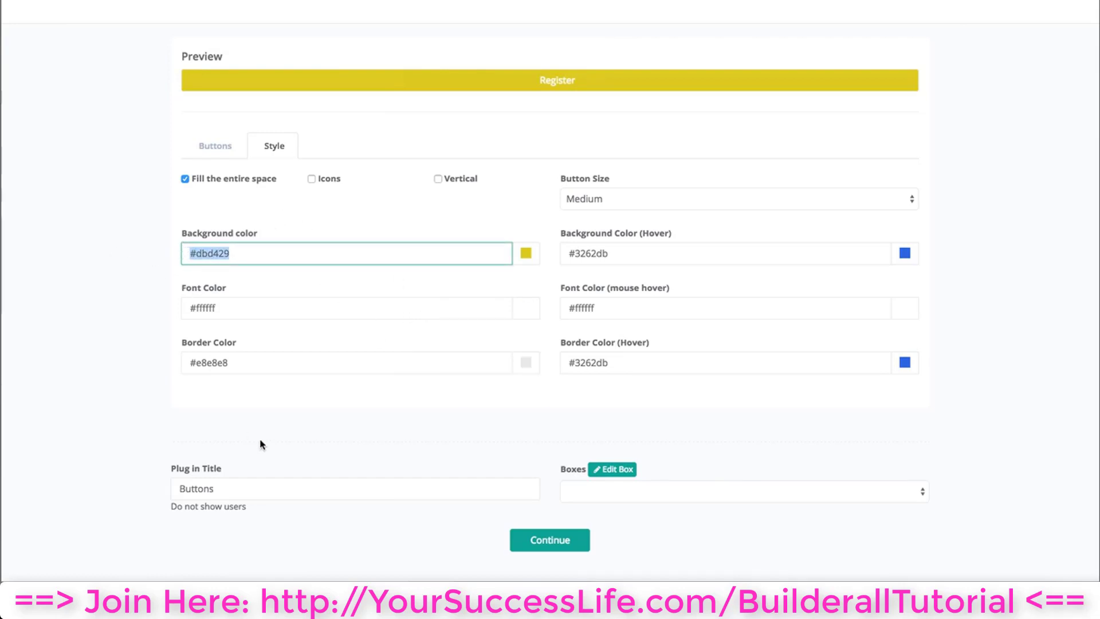
{"action": "left_click_drag", "start_coordinate": [245, 362], "coordinate": [181, 366]}
{"action": "key", "text": "BackSpace"}
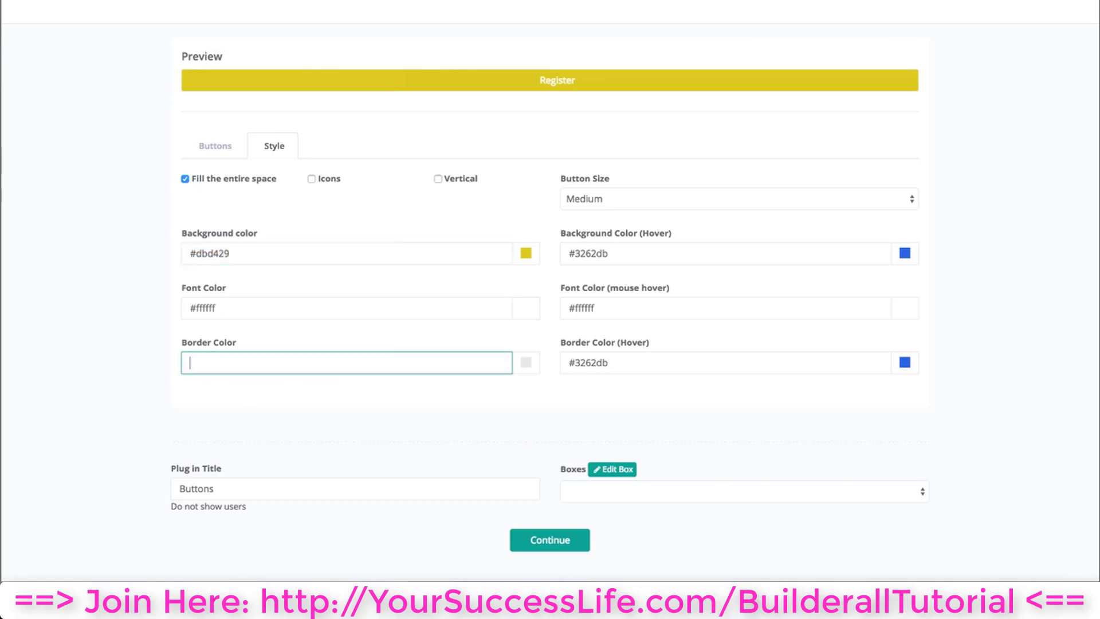
{"action": "key", "text": "ctrl+v"}
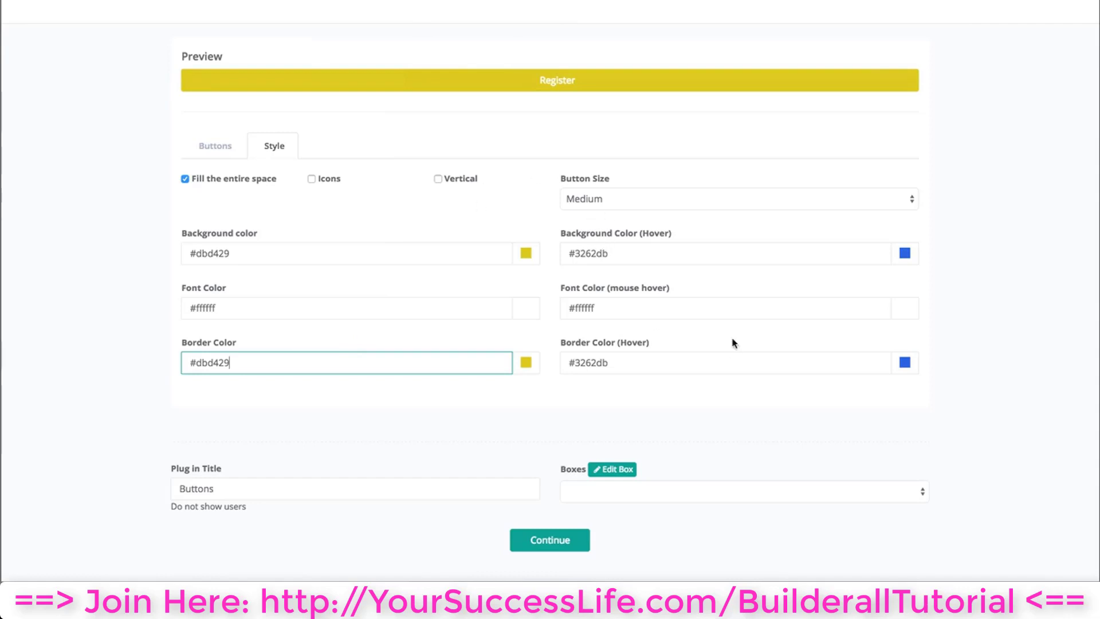
Set the button's mouse-hover font colour to #dbd429 and its hover background colour to #ffffff.
{"action": "left_click_drag", "start_coordinate": [601, 309], "coordinate": [547, 308]}
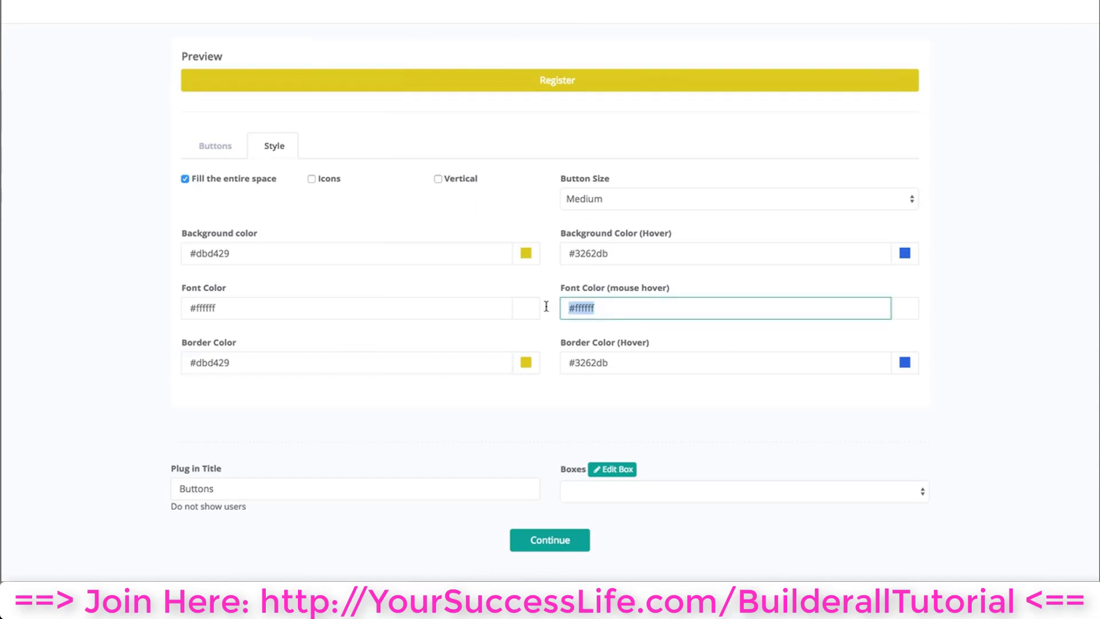
{"action": "key", "text": "BackSpace"}
{"action": "key", "text": "ctrl+v"}
{"action": "left_click", "coordinate": [781, 253]}
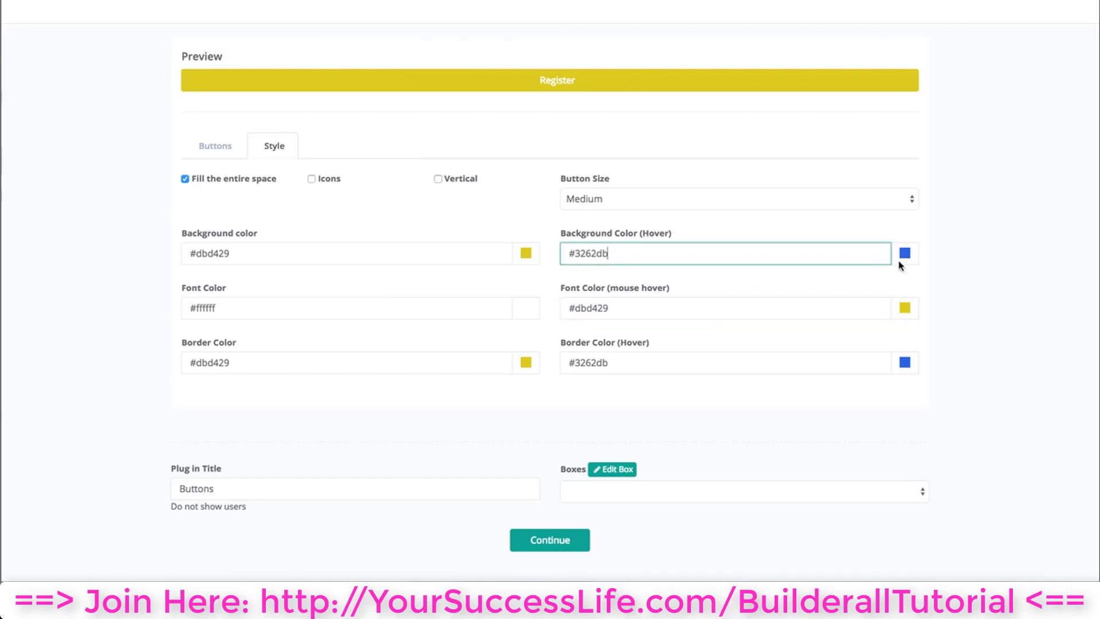
{"action": "left_click", "coordinate": [905, 254]}
{"action": "left_click_drag", "start_coordinate": [878, 275], "coordinate": [811, 256]}
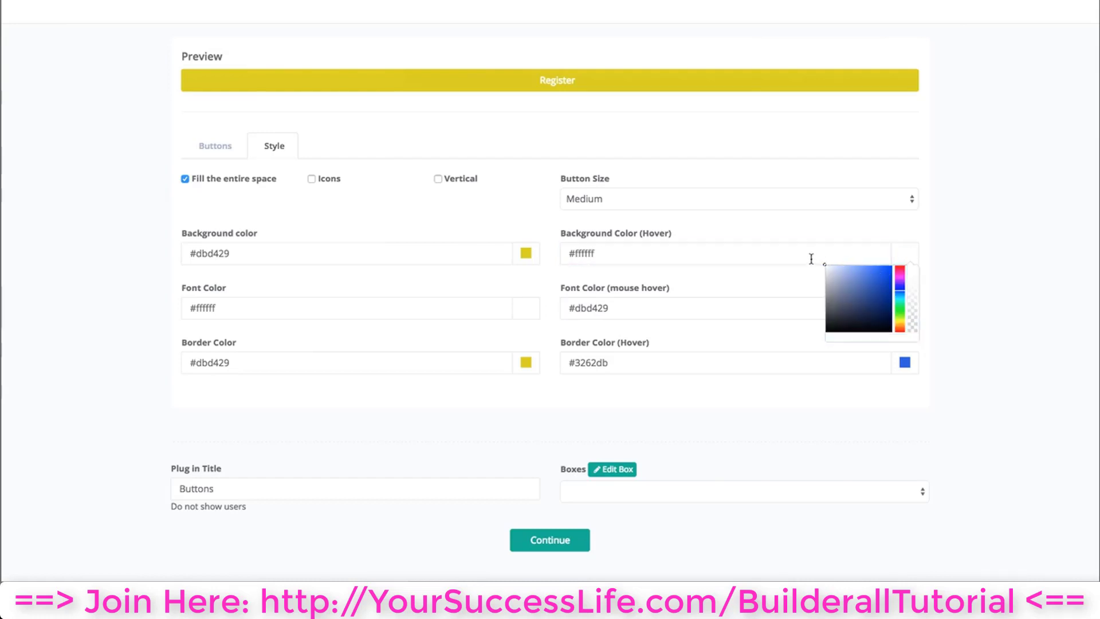
{"action": "left_click", "coordinate": [656, 304]}
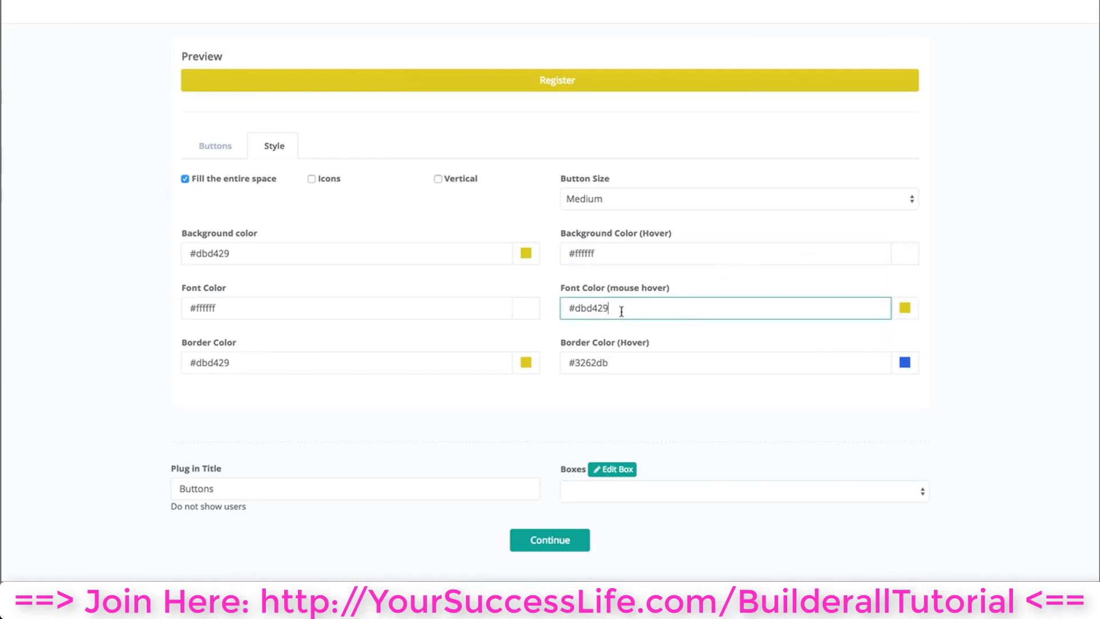
Set the button's hover border colour to #dbd429 and accept the Buttons plug-in.
{"action": "left_click", "coordinate": [799, 368]}
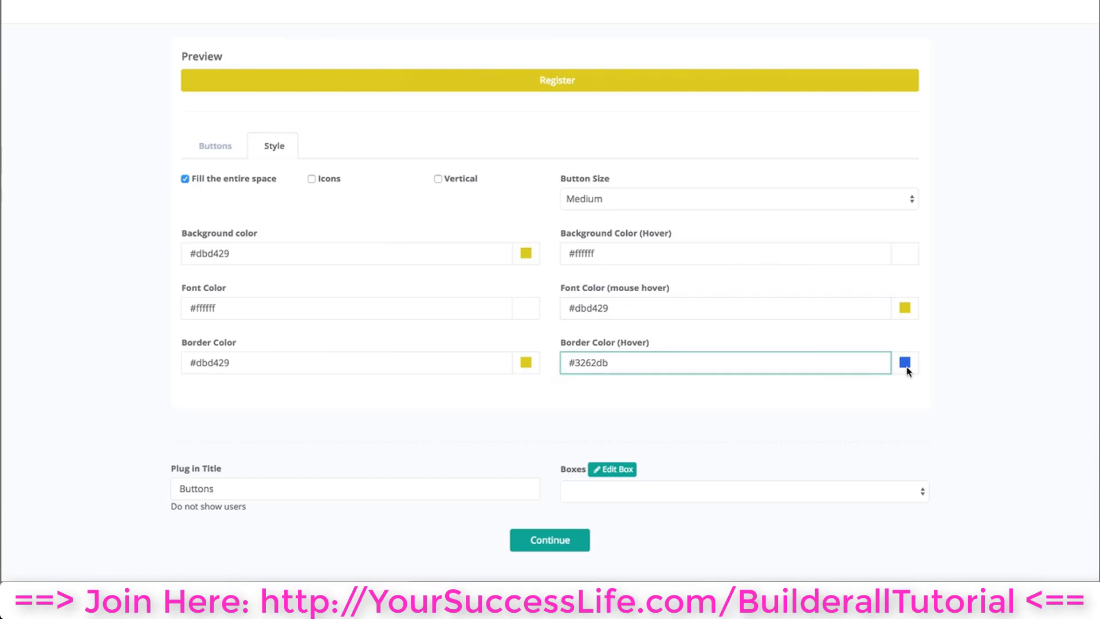
{"action": "left_click", "coordinate": [905, 363]}
{"action": "left_click", "coordinate": [601, 363]}
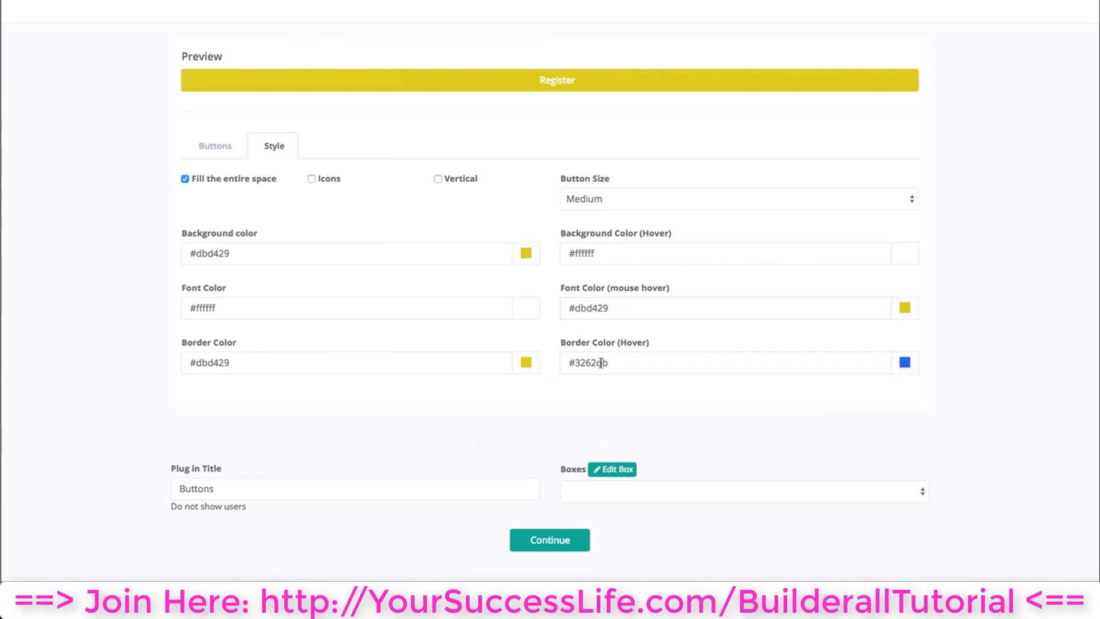
{"action": "left_click_drag", "start_coordinate": [614, 365], "coordinate": [548, 361]}
{"action": "key", "text": "ctrl+v"}
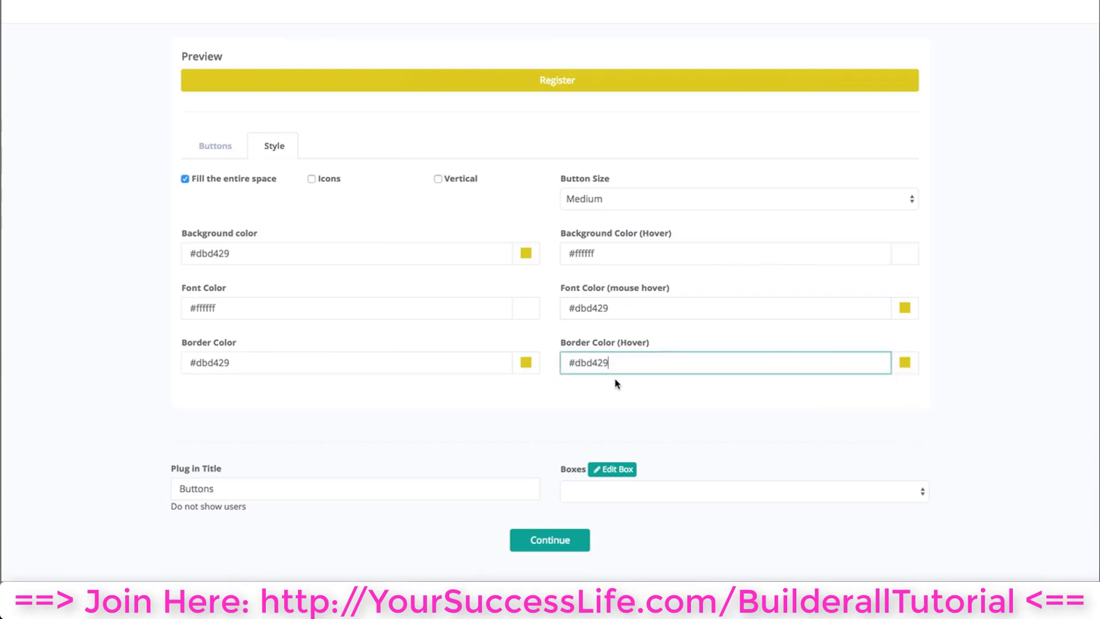
{"action": "left_click", "coordinate": [617, 389]}
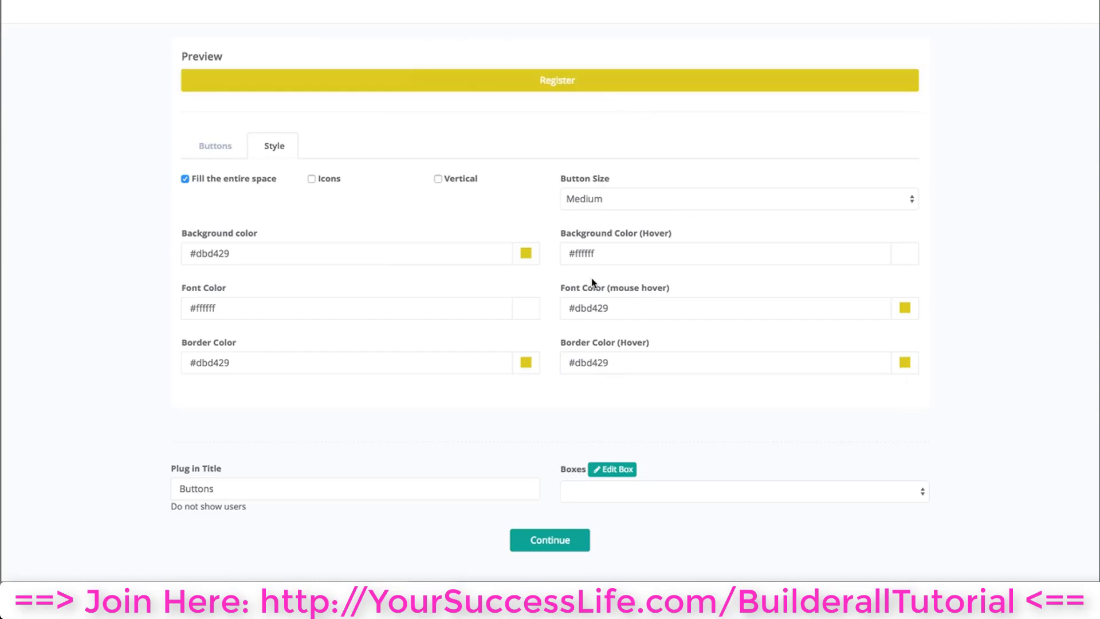
{"action": "left_click", "coordinate": [544, 543]}
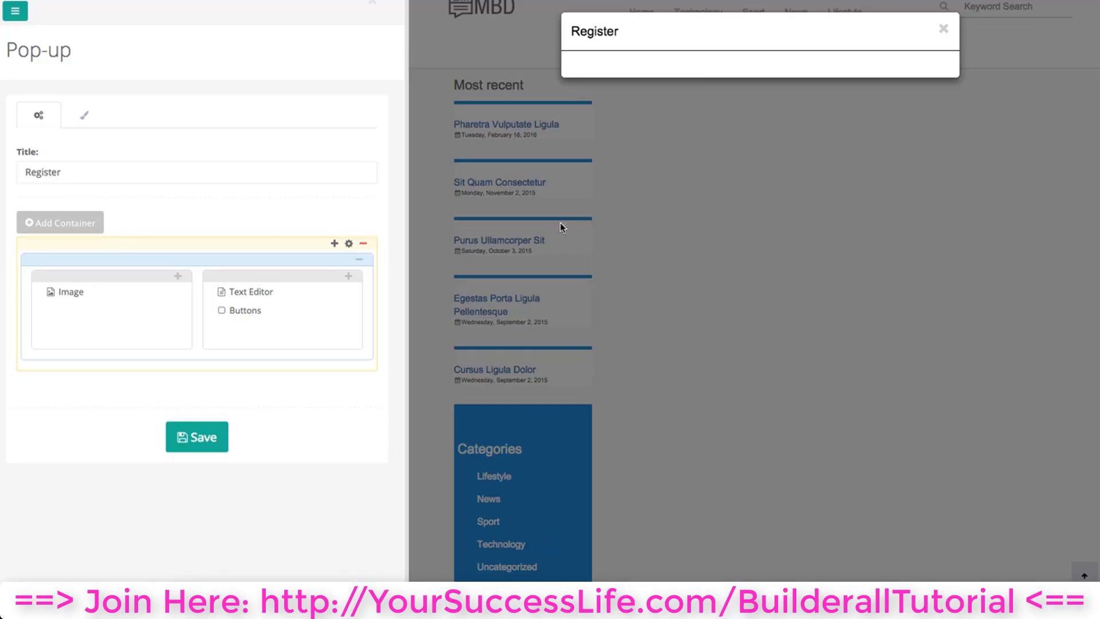
Save the Register pop-up and set its style to hide the title.
{"action": "left_click", "coordinate": [200, 448]}
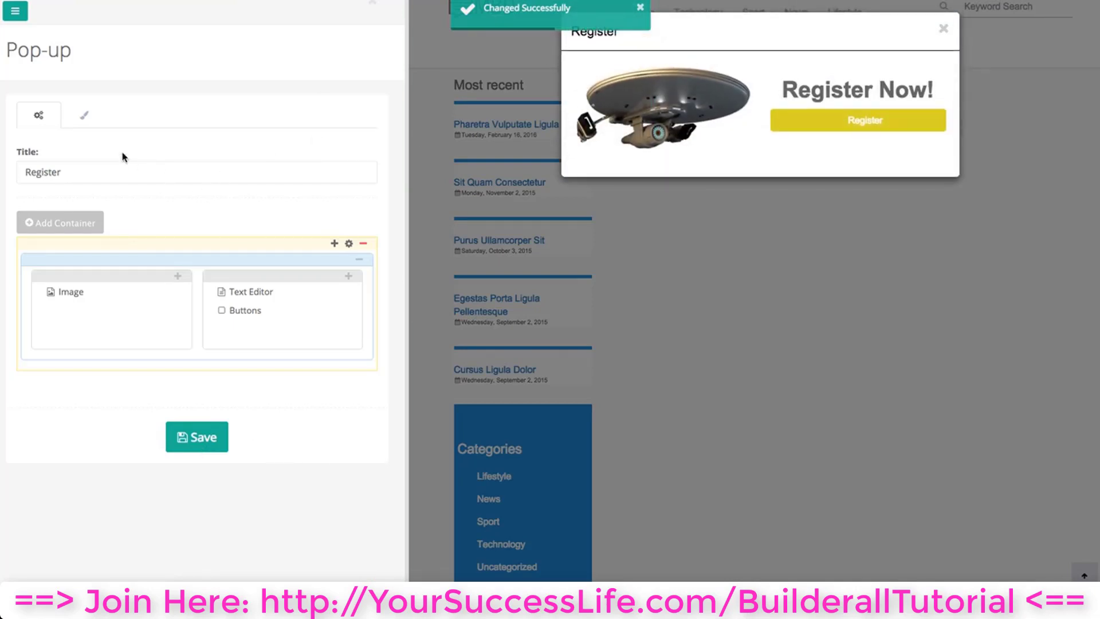
{"action": "left_click", "coordinate": [85, 117]}
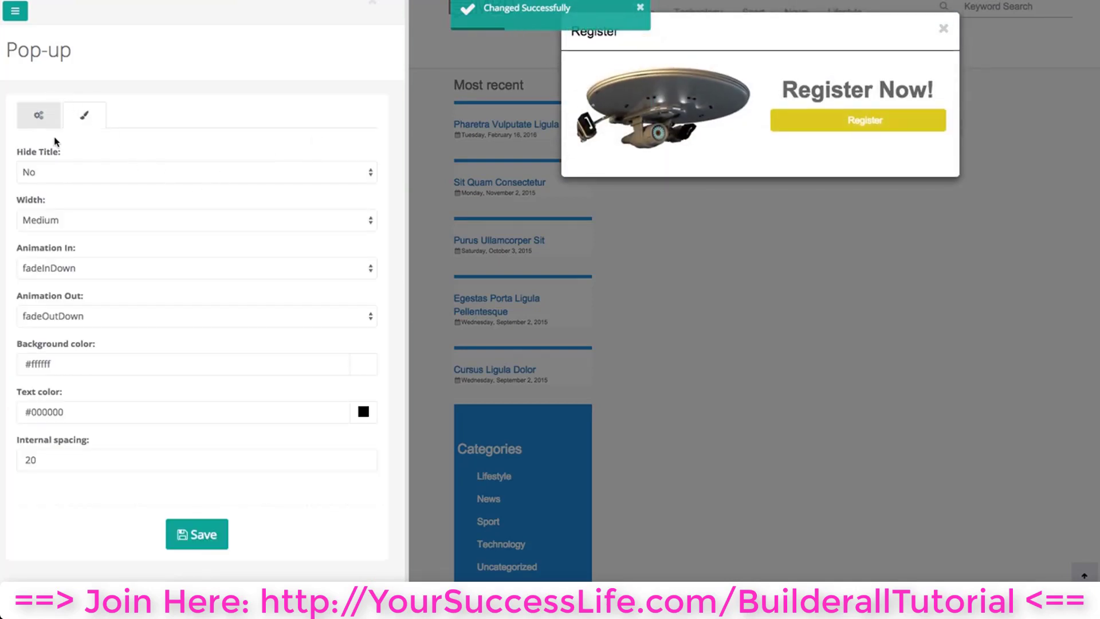
{"action": "left_click", "coordinate": [100, 173]}
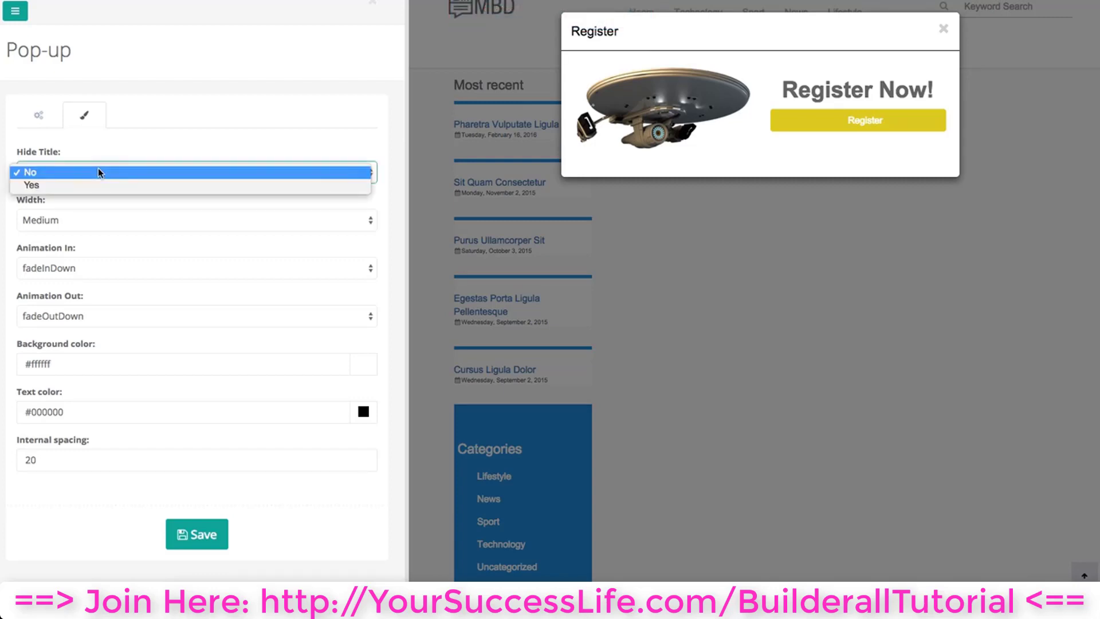
{"action": "left_click", "coordinate": [102, 185]}
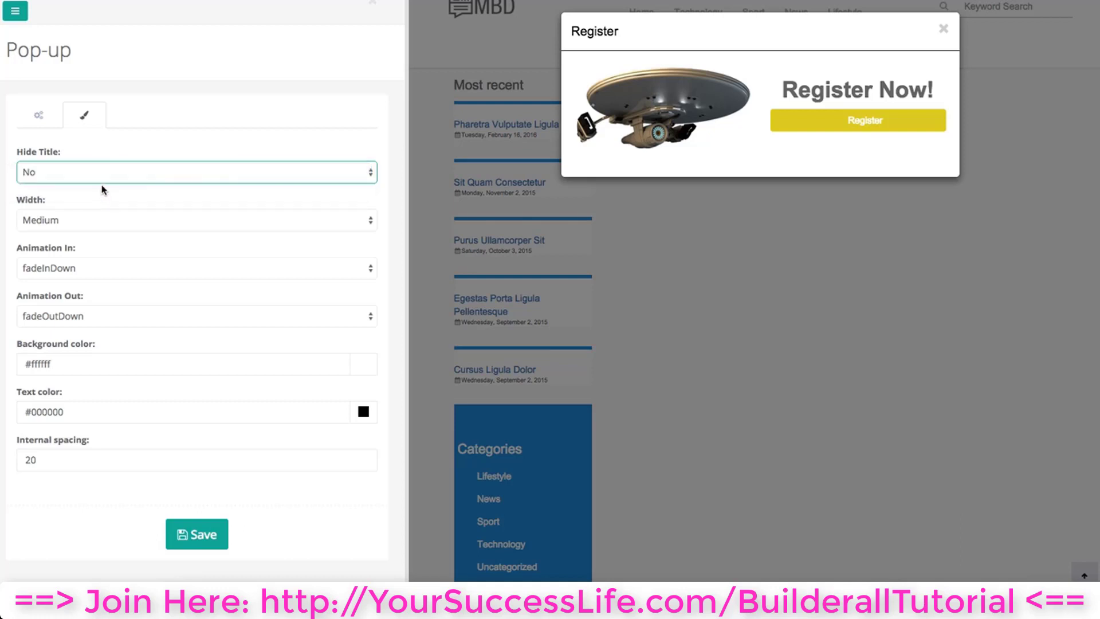
Set the pop-up's width to Large and open the width choices again.
{"action": "left_click", "coordinate": [90, 225]}
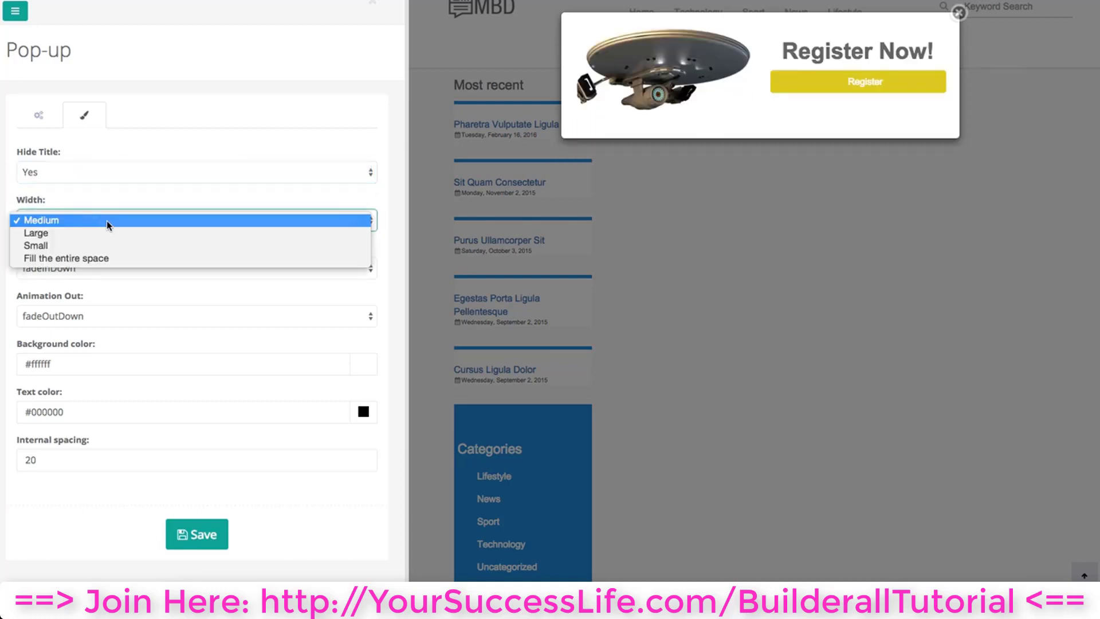
{"action": "left_click", "coordinate": [75, 233]}
{"action": "left_click", "coordinate": [77, 221]}
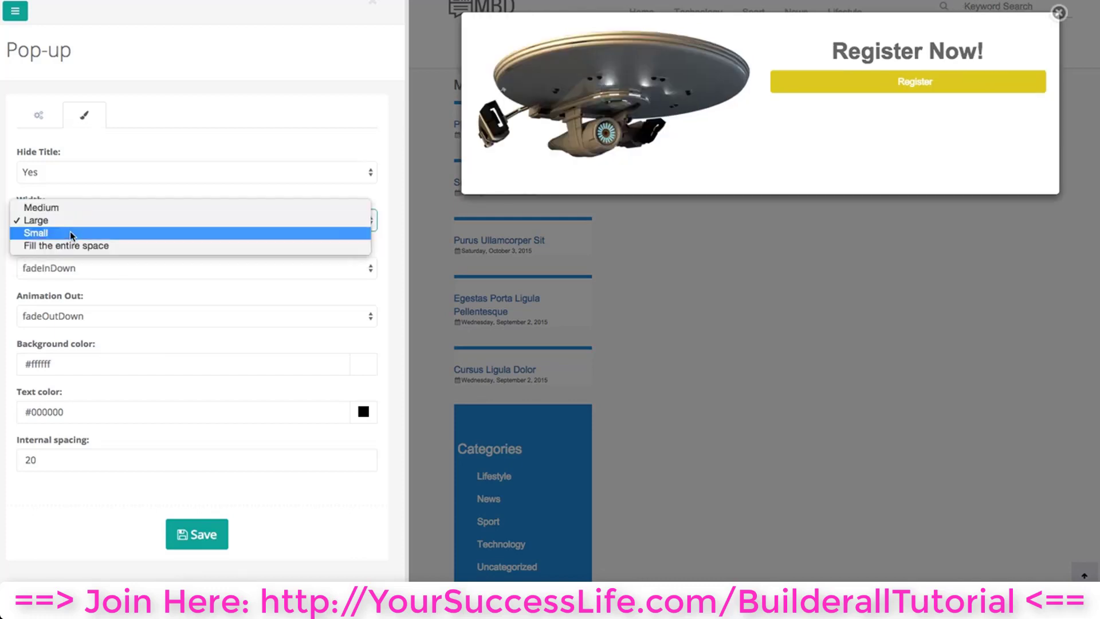